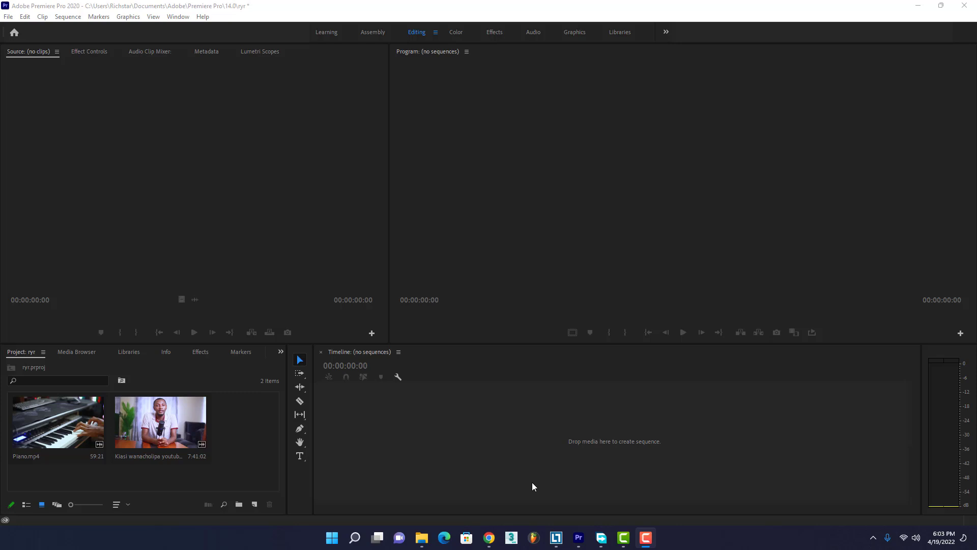
# - Create the Piano sequence from Piano.mp4, mute track A1, and scrub to preview the footage
pyautogui.moveTo(11, 401); pyautogui.dragTo(359, 434)
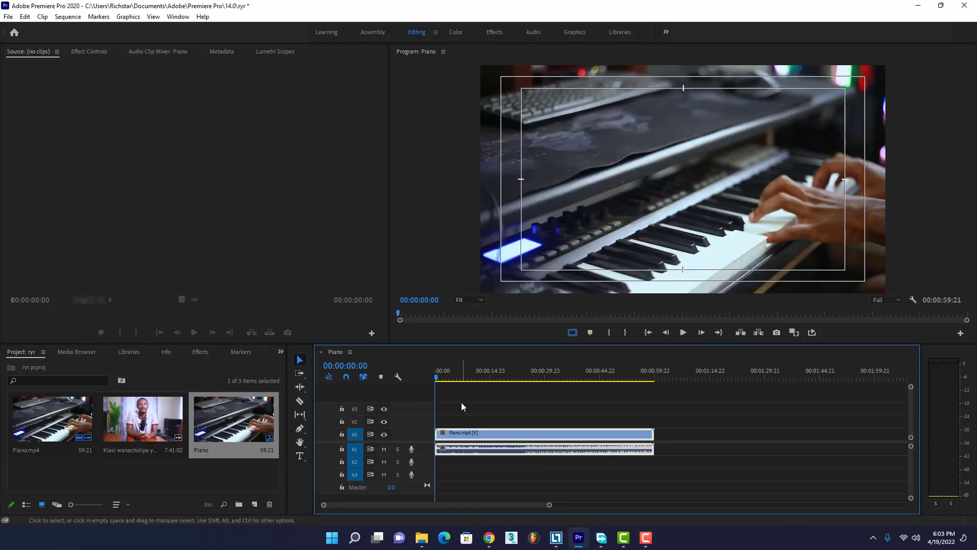
pyautogui.click(386, 451)
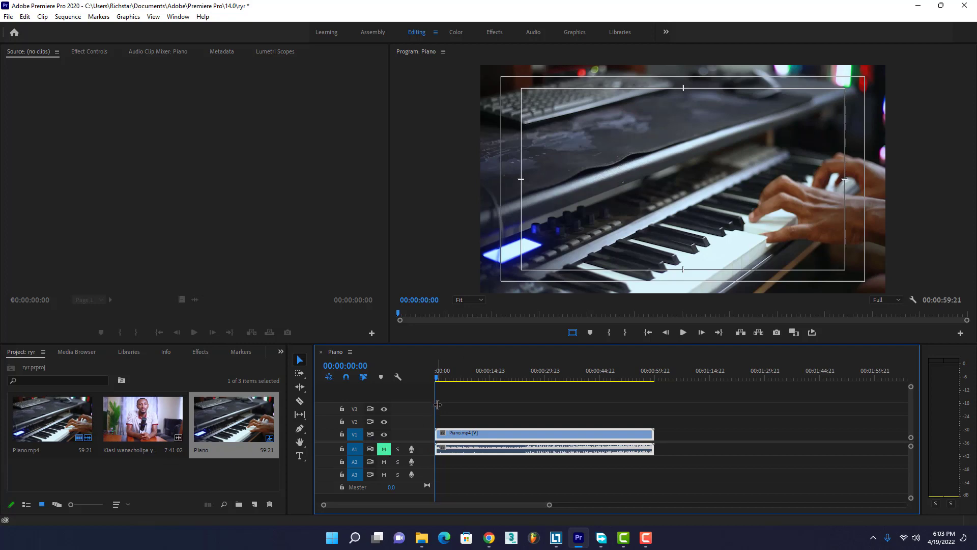
pyautogui.moveTo(438, 377)
pyautogui.mouseDown()
pyautogui.moveTo(546, 384)
pyautogui.moveTo(426, 394)
pyautogui.mouseUp()
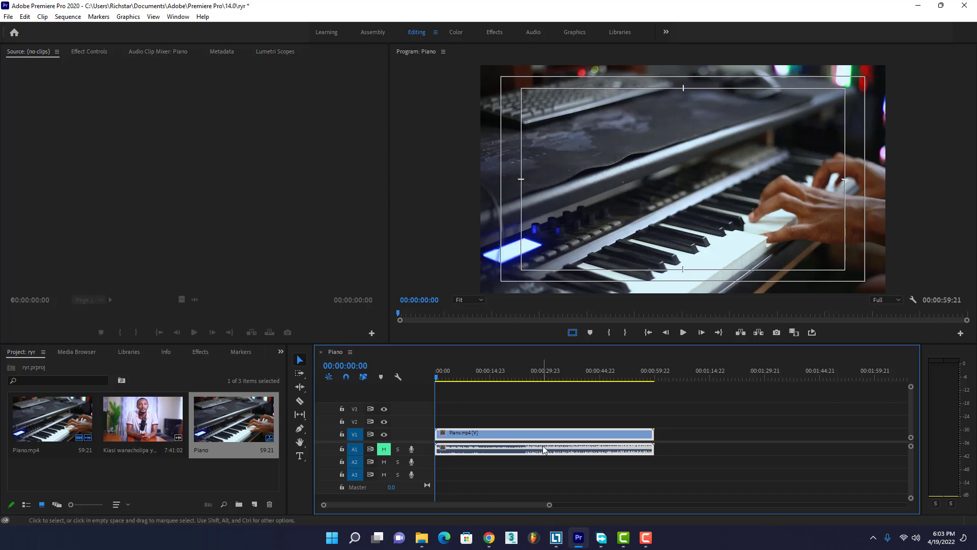
# - Run Scene Edit Detection on the piano clip, applying a cut at each detected change
pyautogui.rightClick(515, 435)
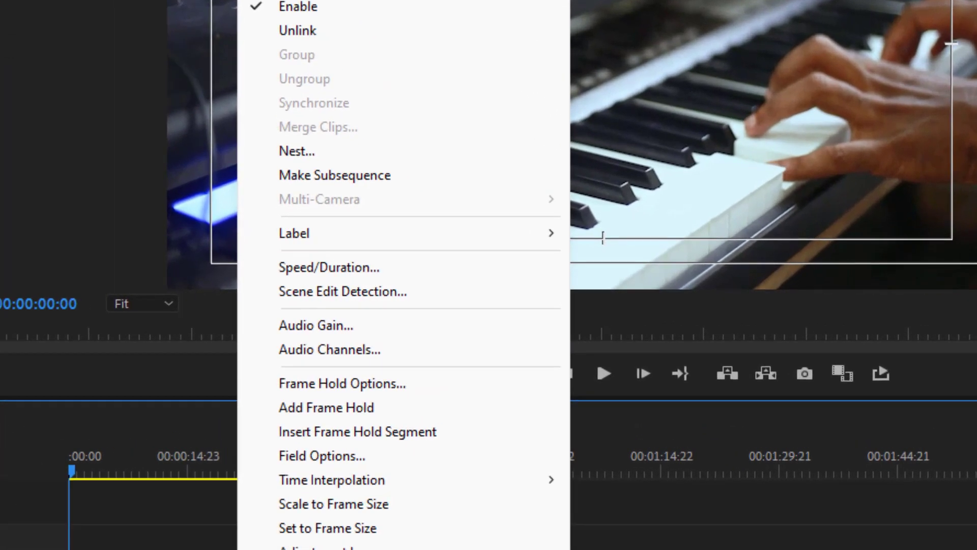
pyautogui.click(397, 291)
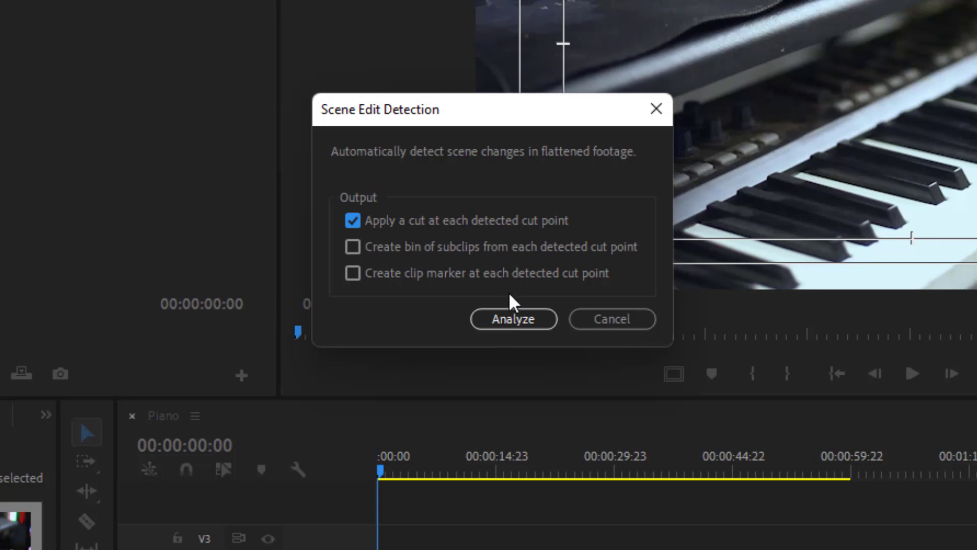
pyautogui.click(525, 319)
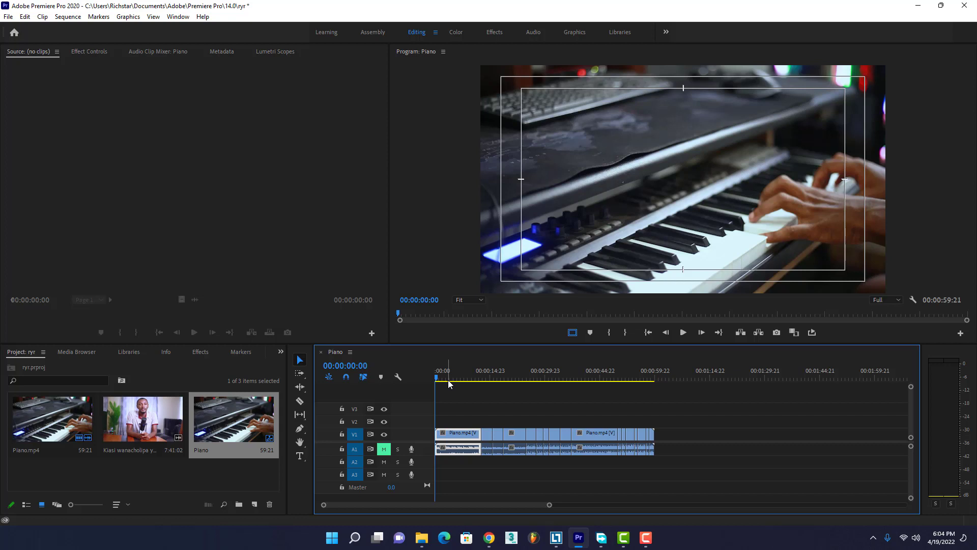
# - Scrub the playhead further along the sequence to review the cut footage
pyautogui.moveTo(450, 384)
pyautogui.mouseDown()
pyautogui.moveTo(568, 389)
pyautogui.moveTo(463, 402)
pyautogui.mouseUp()
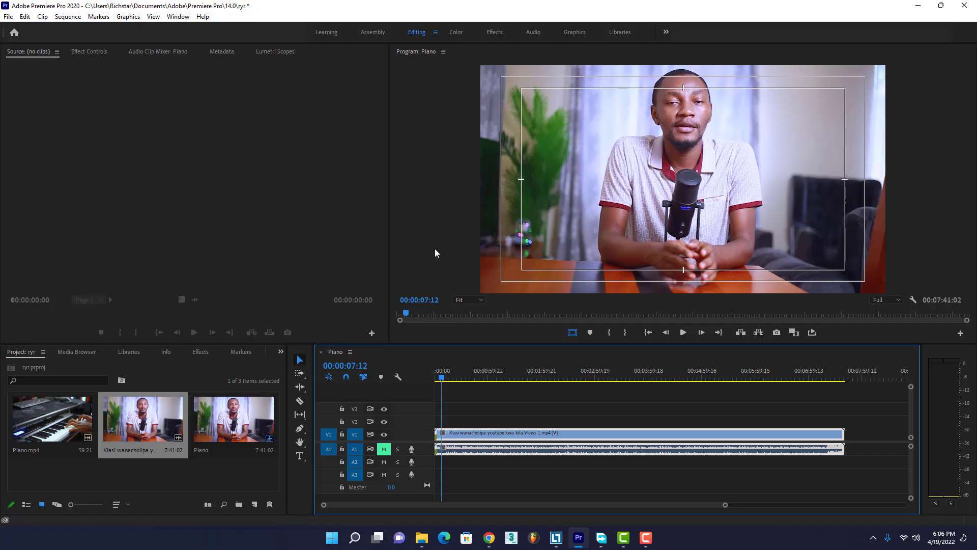
pyautogui.click(67, 19)
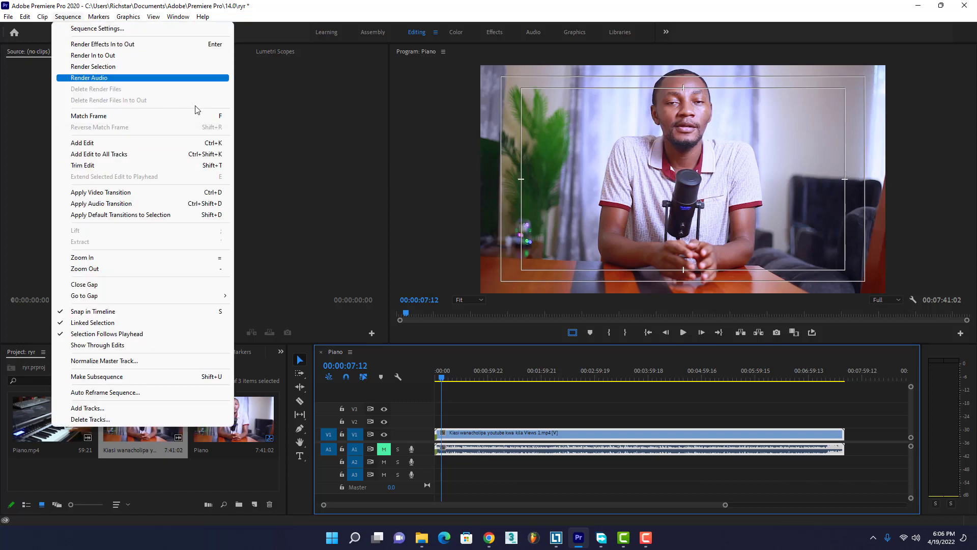
pyautogui.click(581, 494)
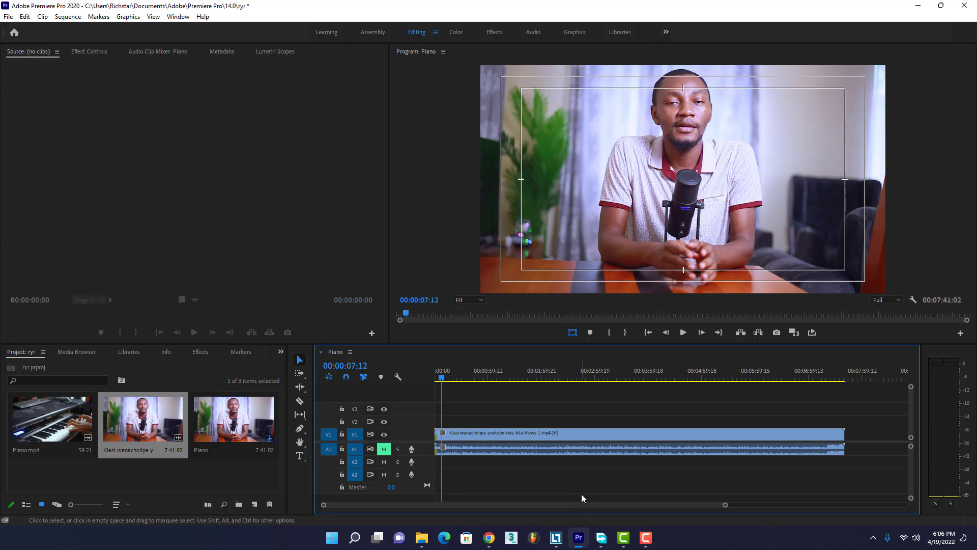
pyautogui.click(485, 436)
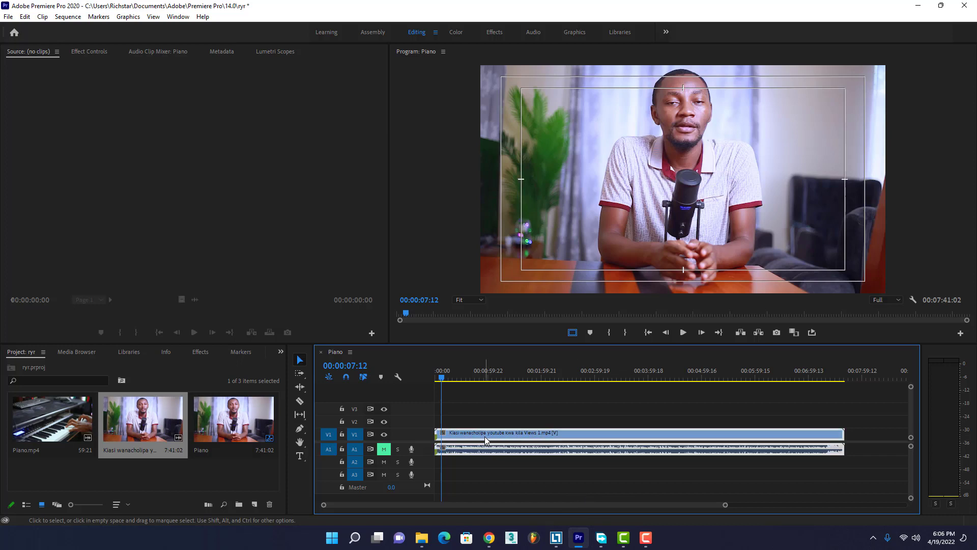
pyautogui.click(231, 426)
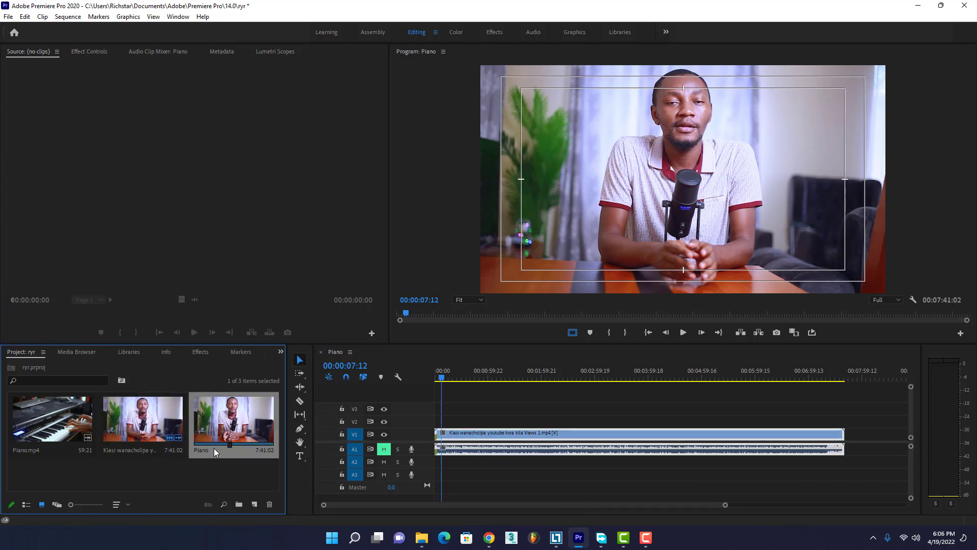
pyautogui.click(237, 477)
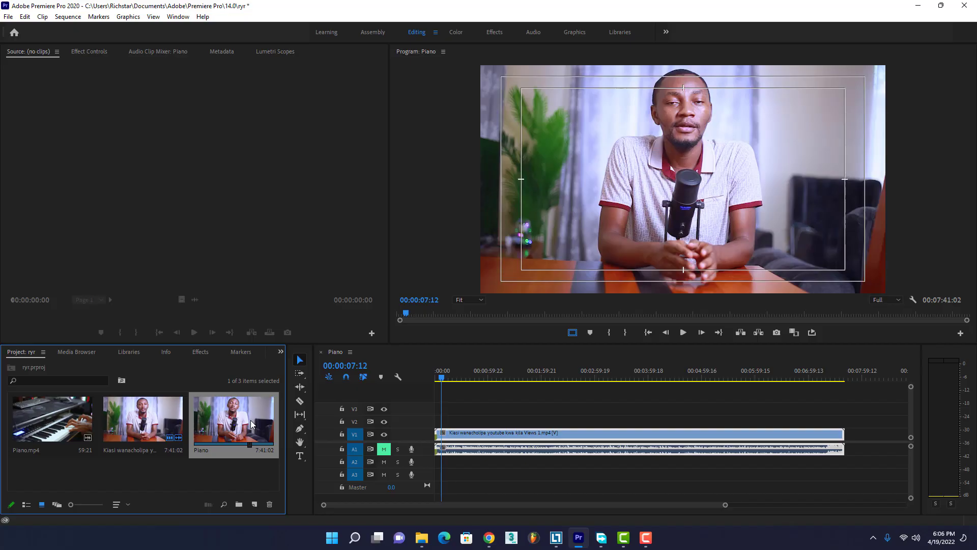
# - Auto Reframe the Piano sequence to Vertical 4:5, creating Piano - (4x5)
pyautogui.rightClick(642, 232)
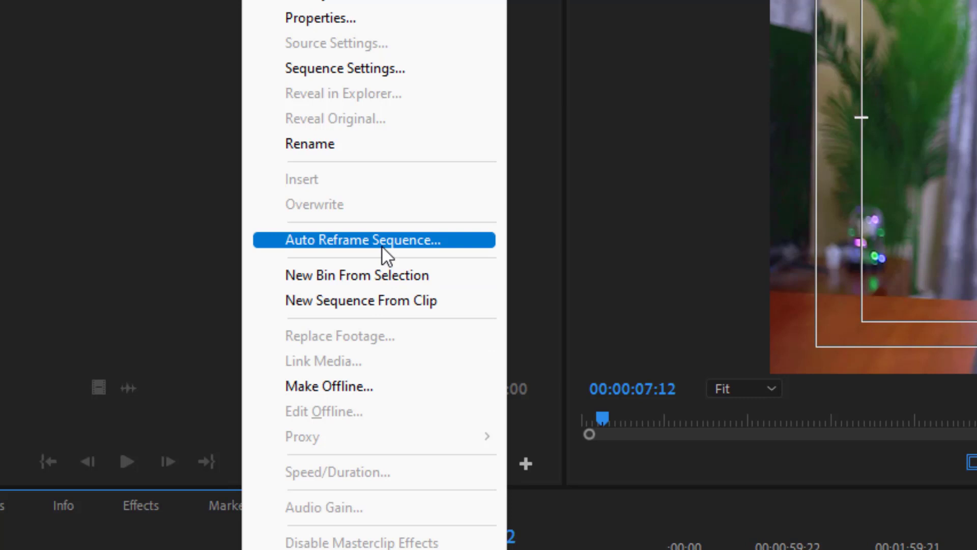
pyautogui.click(383, 247)
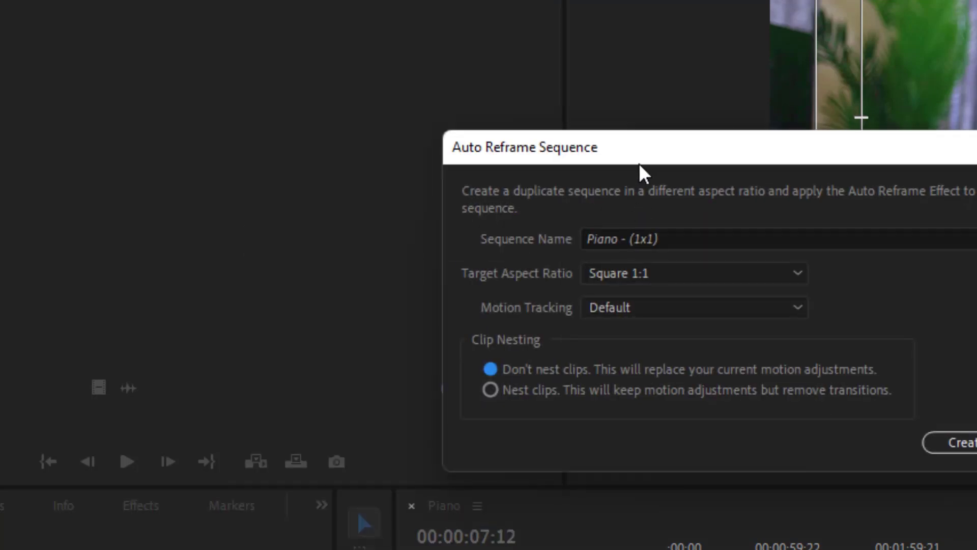
pyautogui.moveTo(674, 153); pyautogui.dragTo(690, 249)
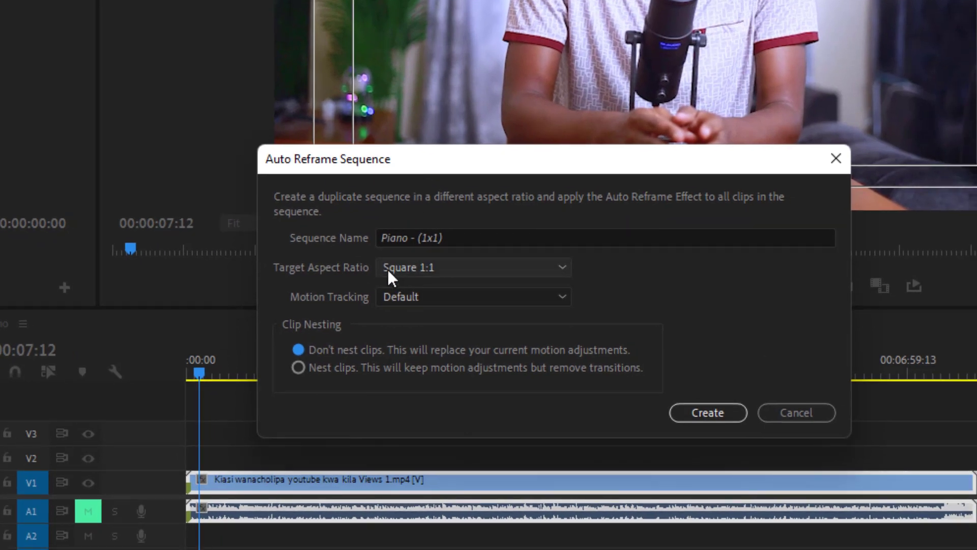
pyautogui.click(429, 267)
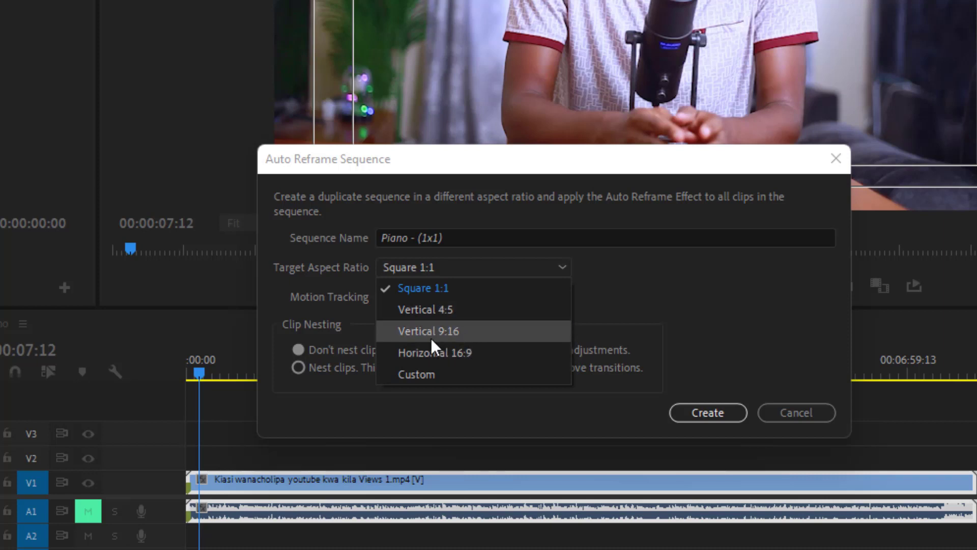
pyautogui.click(445, 309)
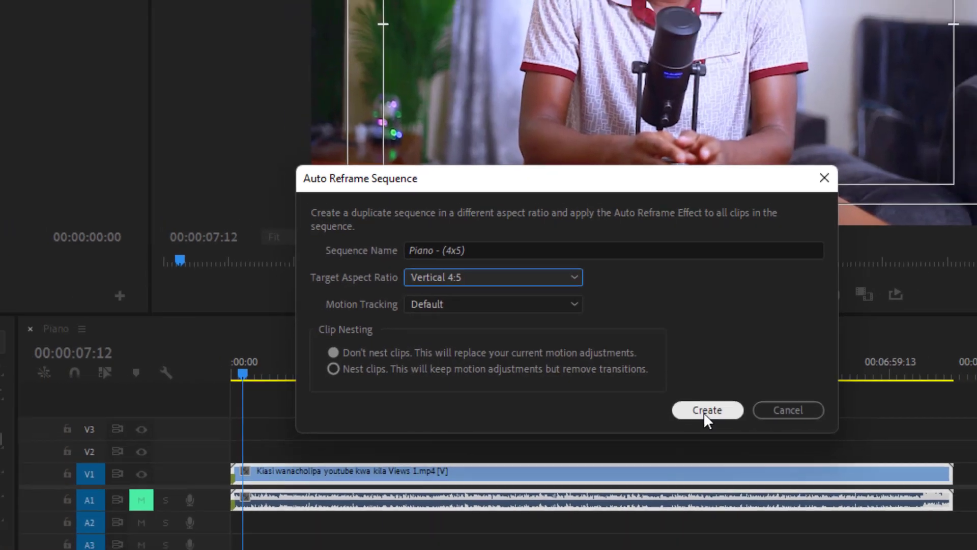
pyautogui.click(704, 416)
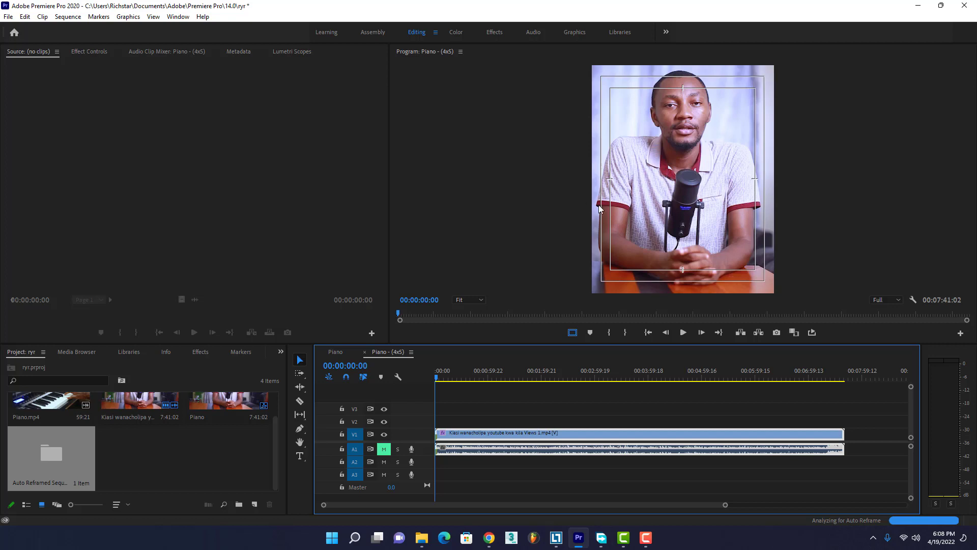
pyautogui.click(446, 378)
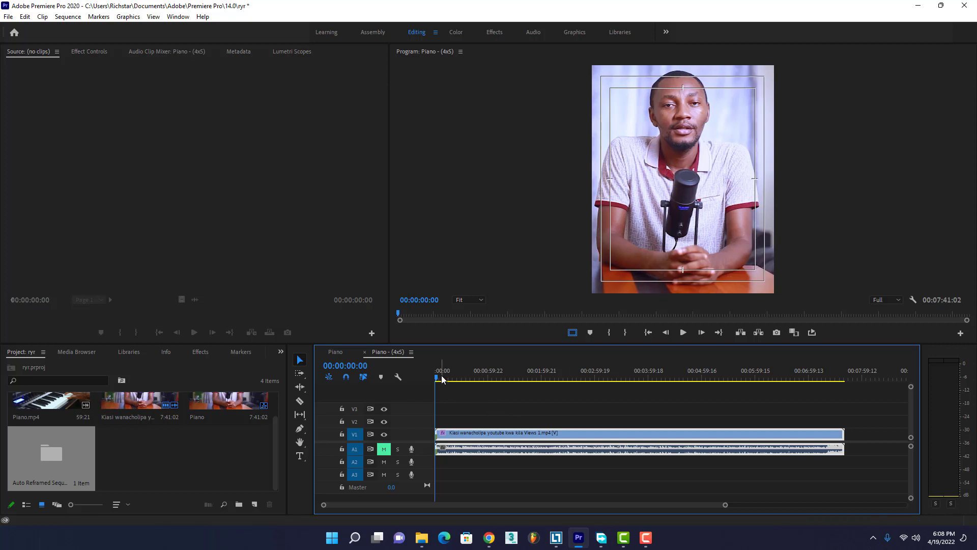
pyautogui.moveTo(447, 377); pyautogui.dragTo(570, 395)
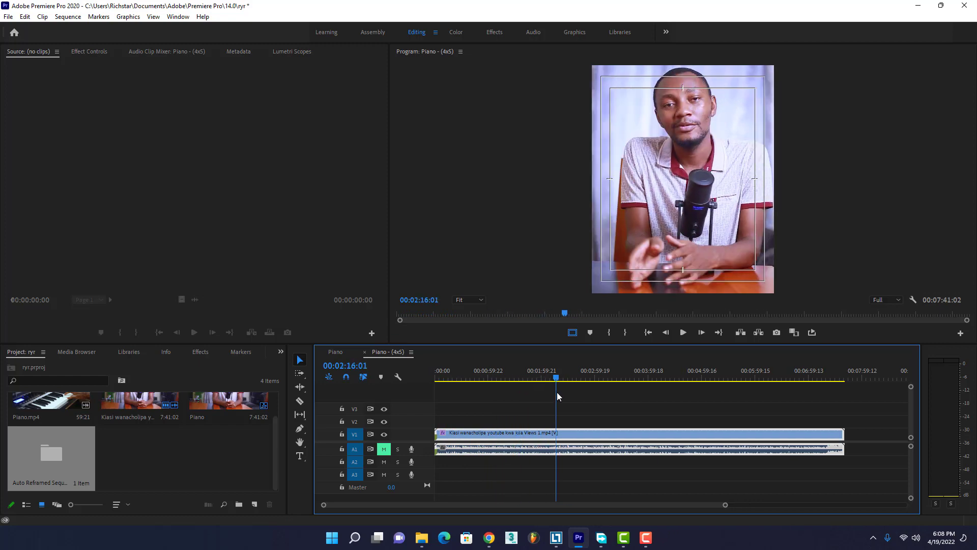
pyautogui.moveTo(570, 394); pyautogui.dragTo(570, 394)
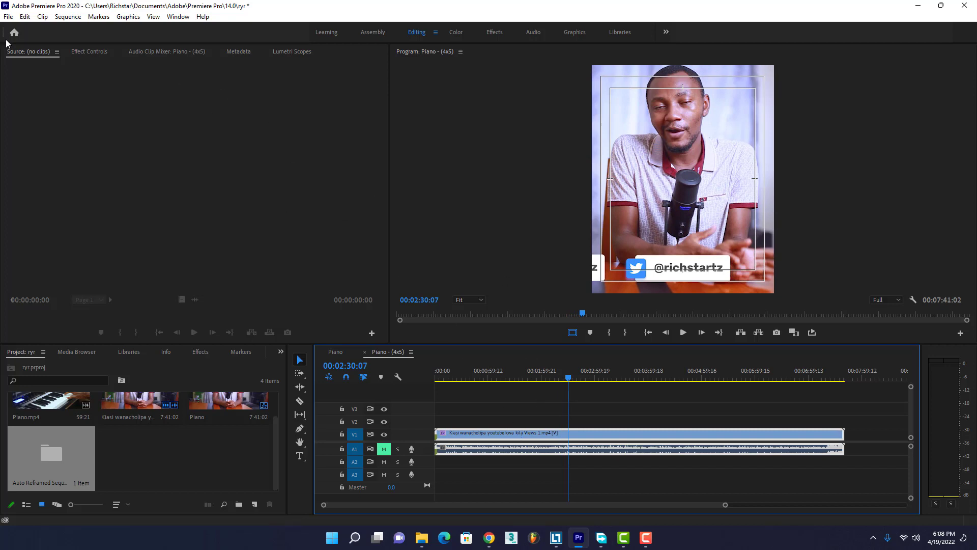
# - Show the reframed clip's Effect Controls and inspect its disabled Motion properties
pyautogui.click(83, 54)
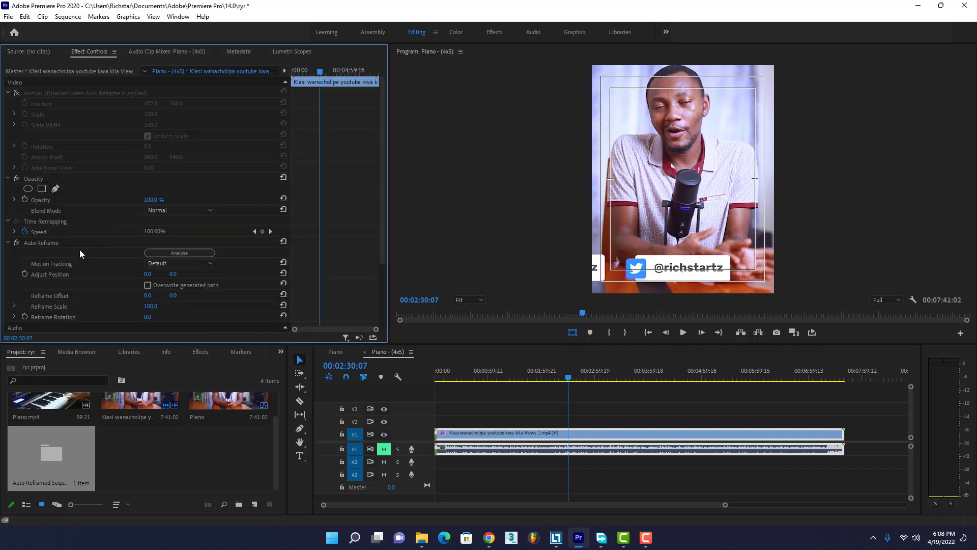
pyautogui.scroll(-1, 74, 270)
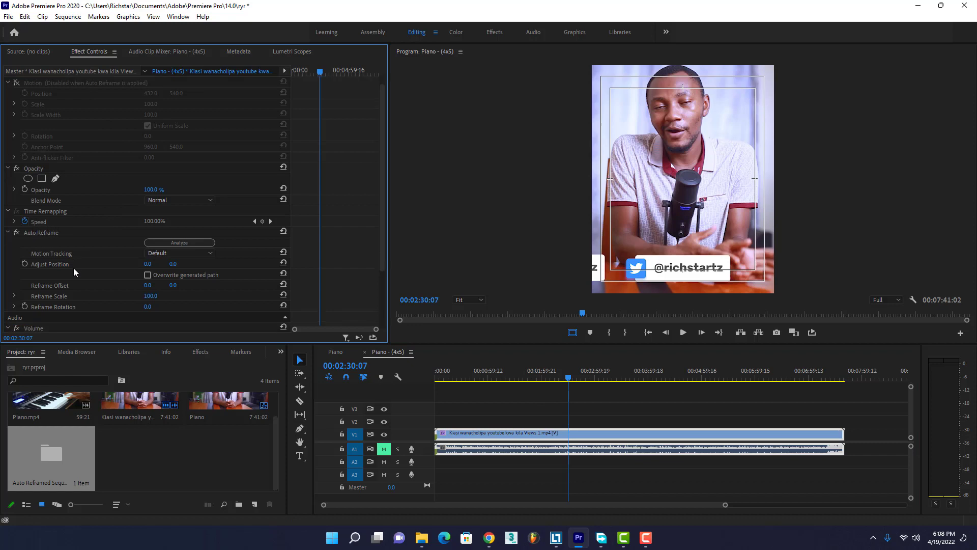
pyautogui.scroll(1, 68, 254)
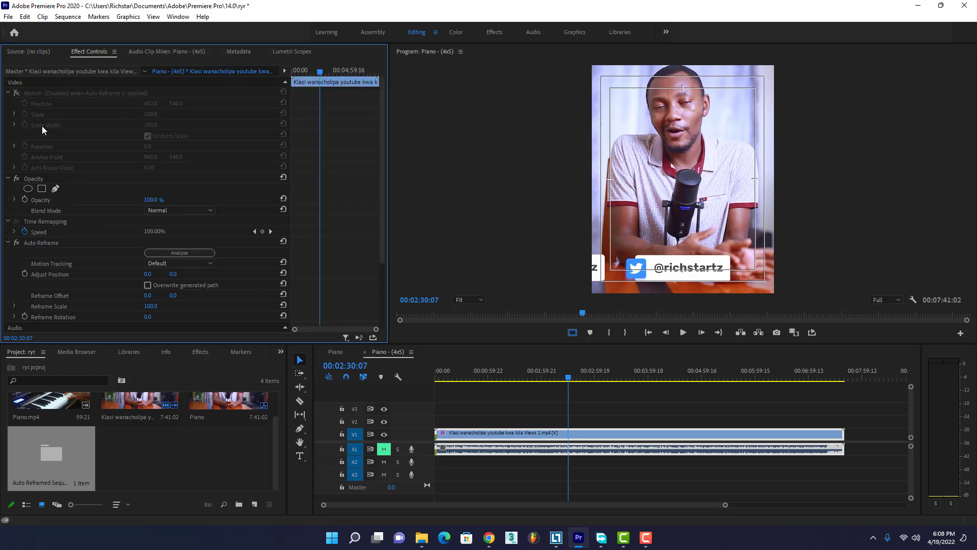
pyautogui.click(31, 93)
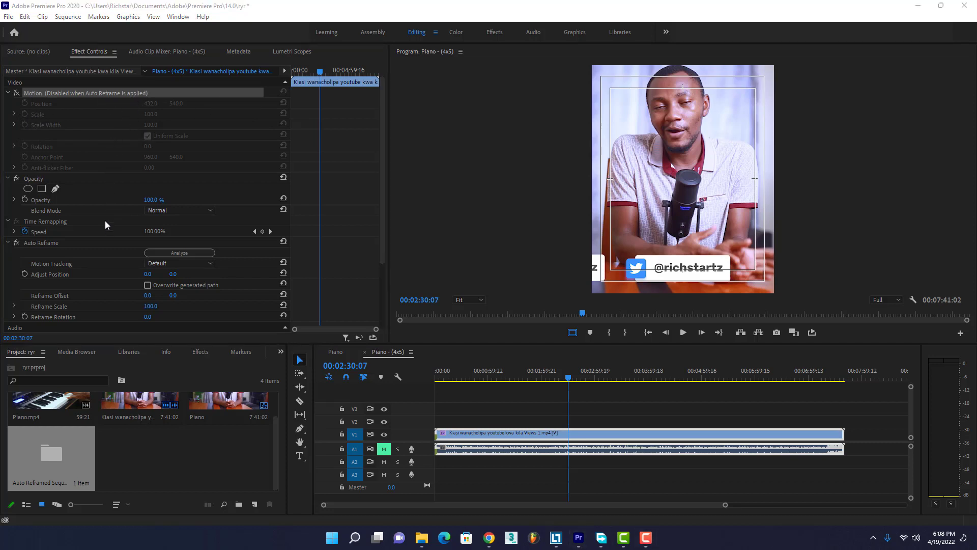
pyautogui.scroll(-2, 93, 246)
pyautogui.scroll(-1, 93, 246)
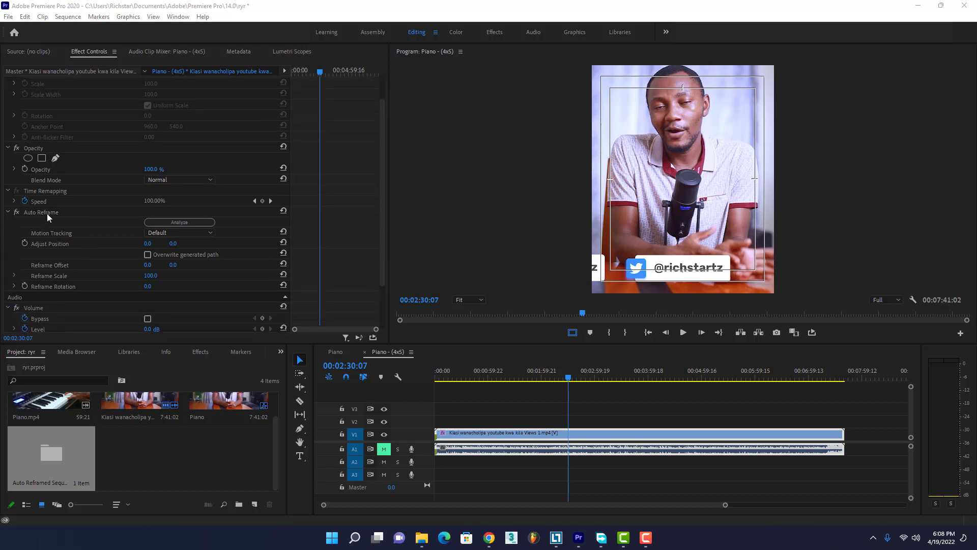
# - Select the Auto Reframe effect and leave Motion Tracking at Default
pyautogui.click(48, 214)
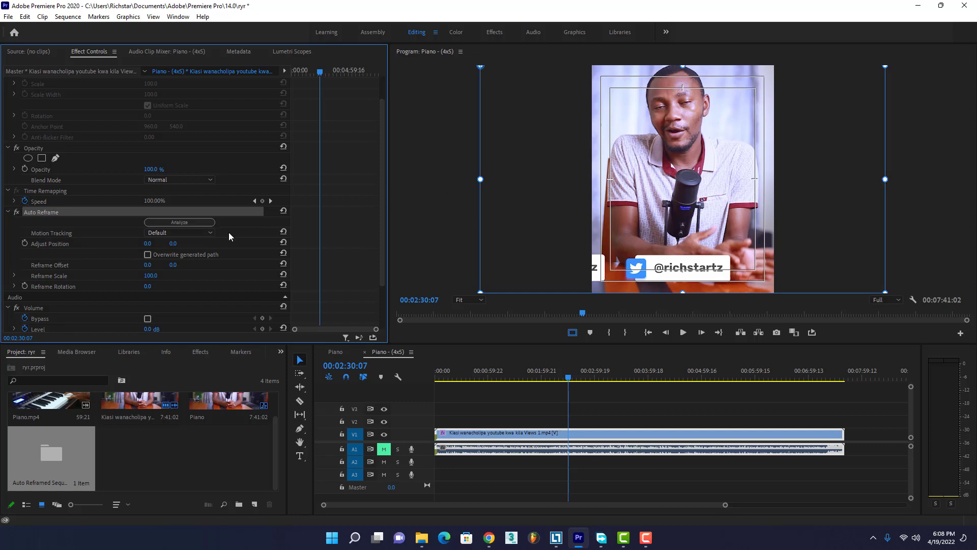
pyautogui.click(203, 233)
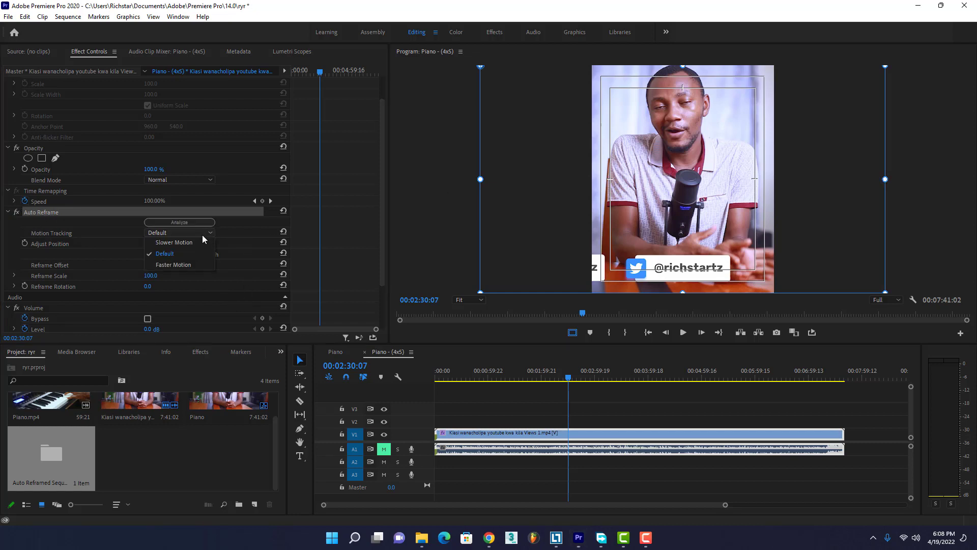
pyautogui.click(87, 212)
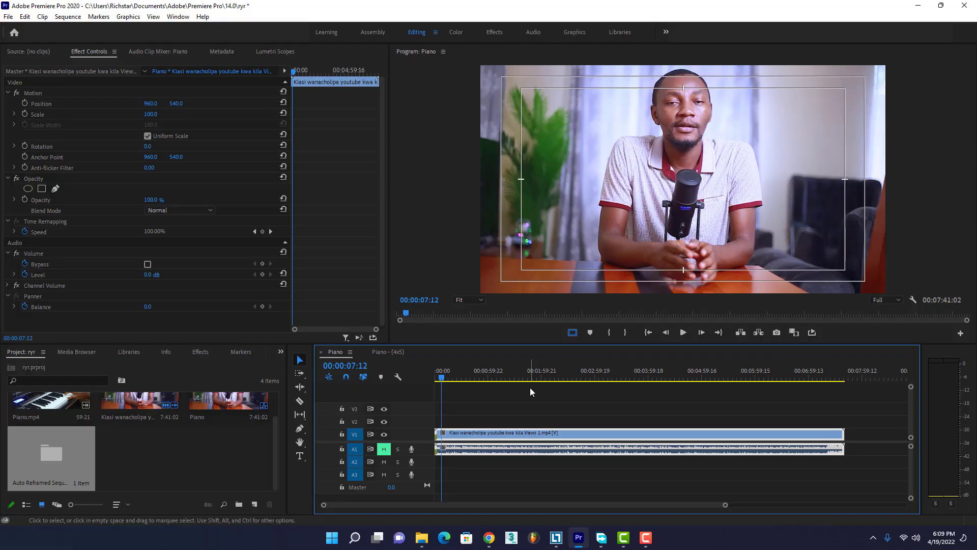
pyautogui.click(100, 17)
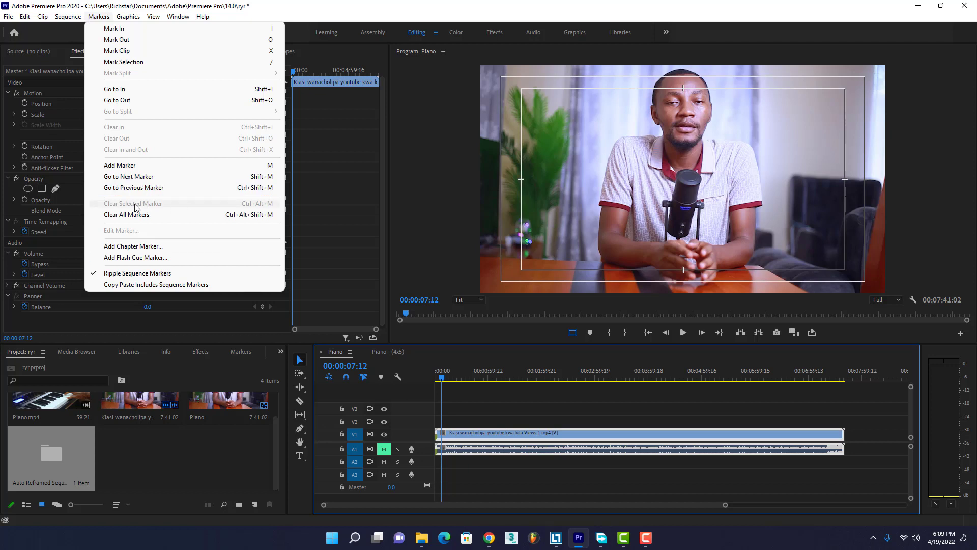
pyautogui.click(514, 484)
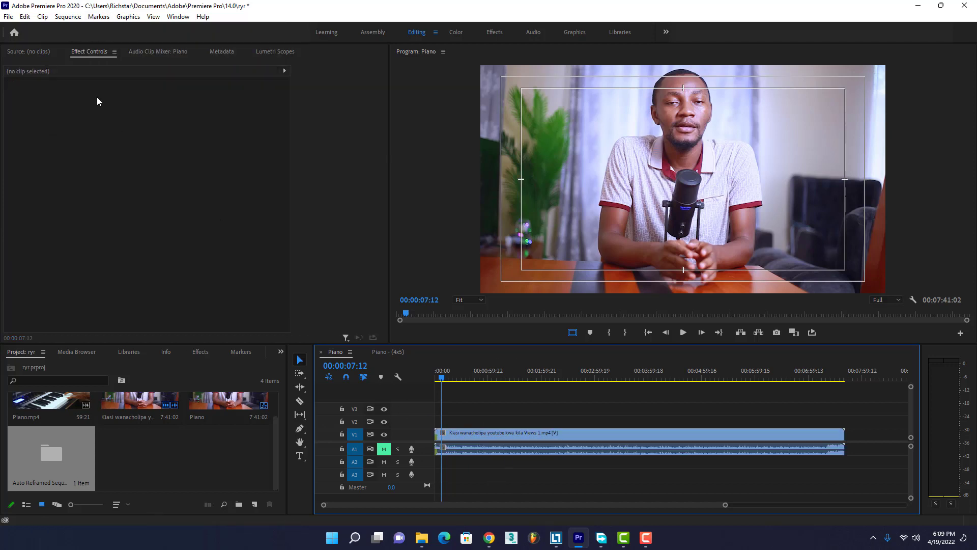
pyautogui.click(518, 437)
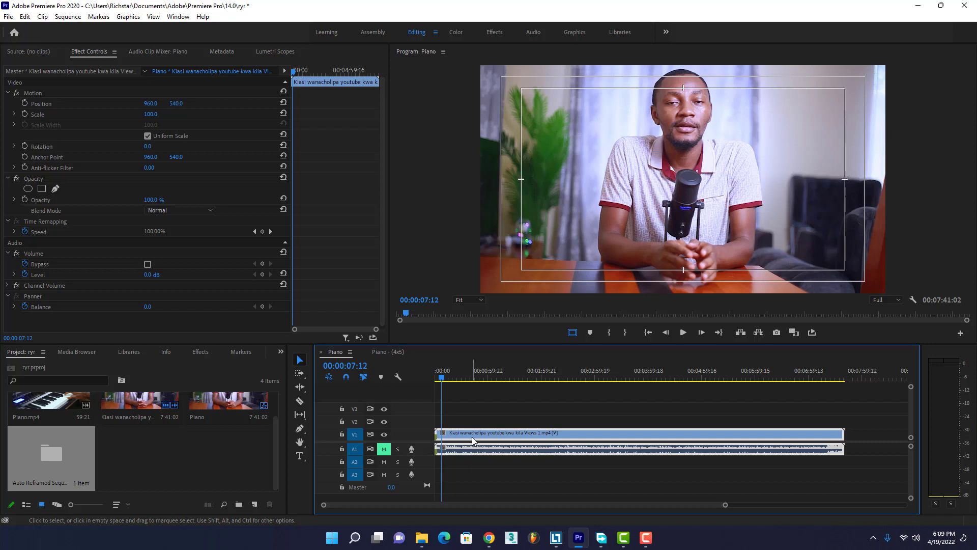
# - Switch Premiere Pro to the Graphics workspace
pyautogui.click(178, 18)
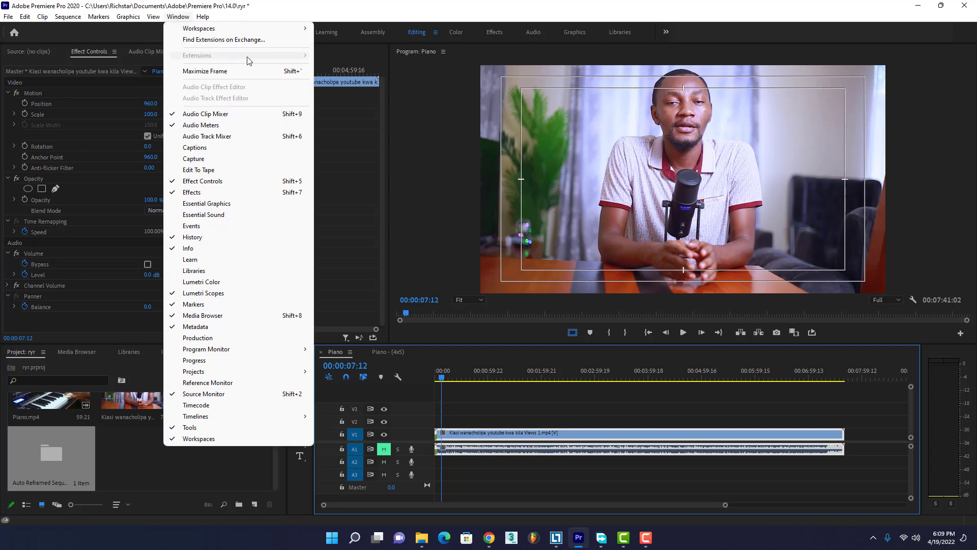
pyautogui.moveTo(274, 32)
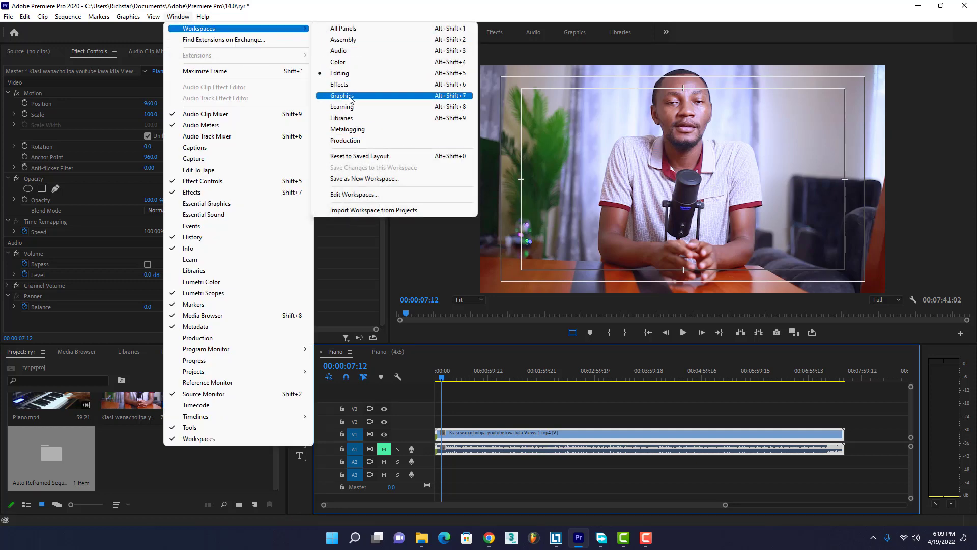
pyautogui.click(369, 19)
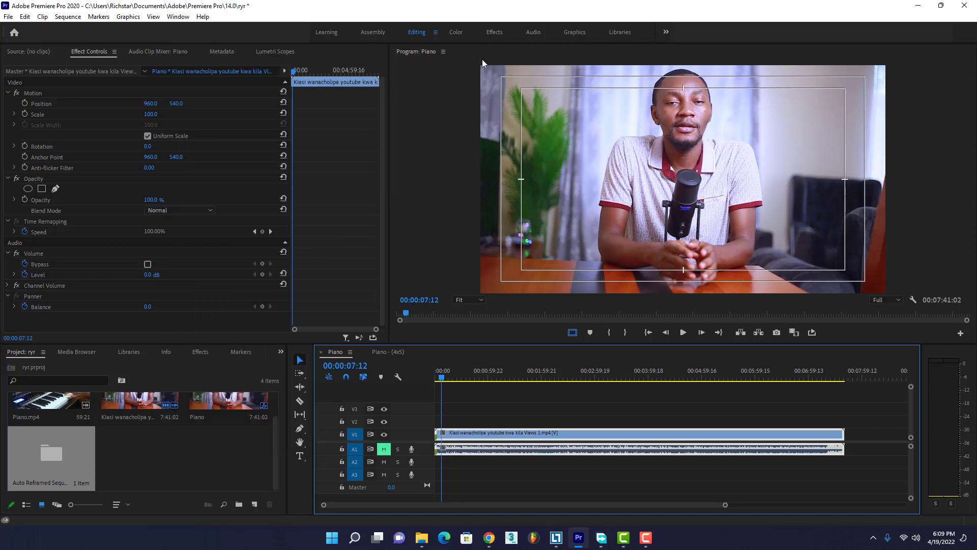
pyautogui.click(574, 32)
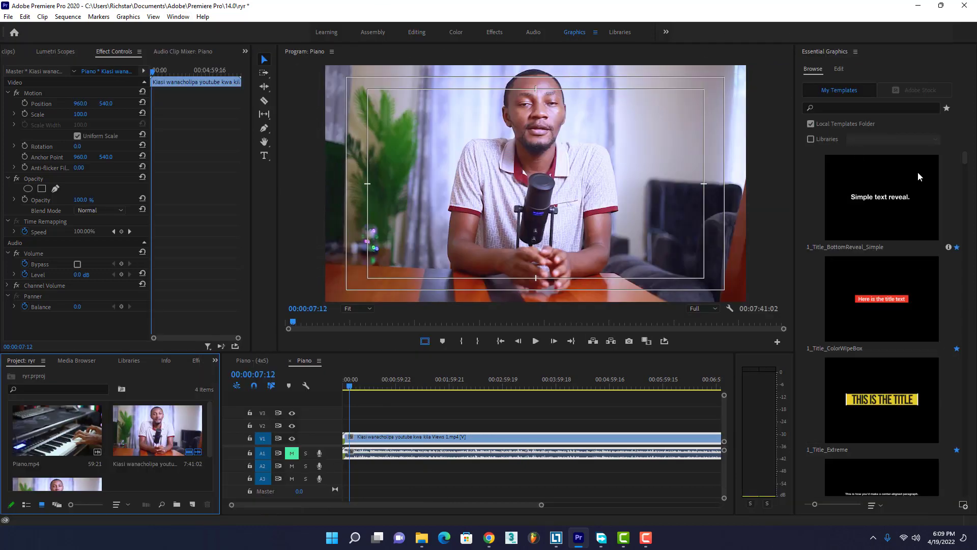
# - Scroll through the Essential Graphics Browse list of templates
pyautogui.scroll(-2, 896, 243)
pyautogui.scroll(-2, 897, 241)
pyautogui.scroll(-2, 898, 240)
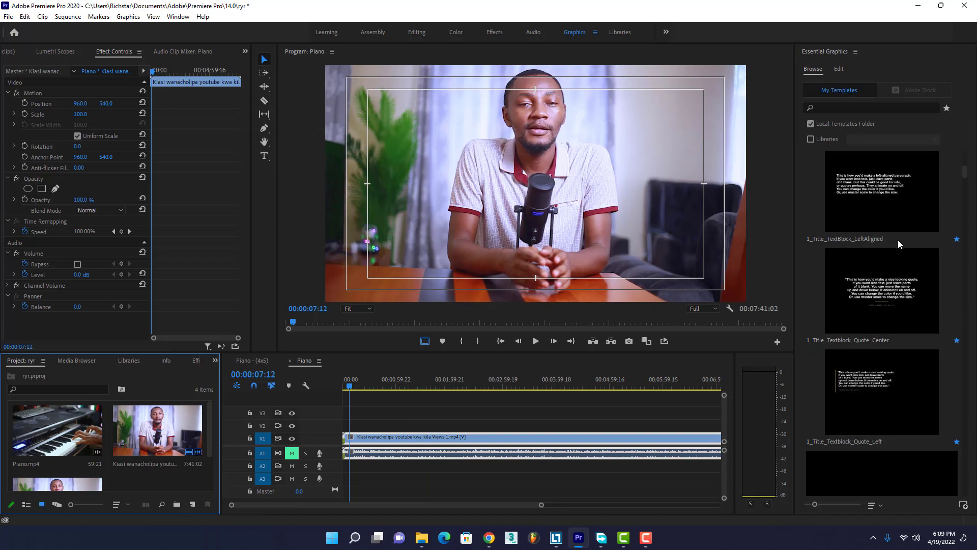
pyautogui.scroll(-2, 897, 241)
pyautogui.scroll(-2, 897, 240)
pyautogui.scroll(-2, 898, 240)
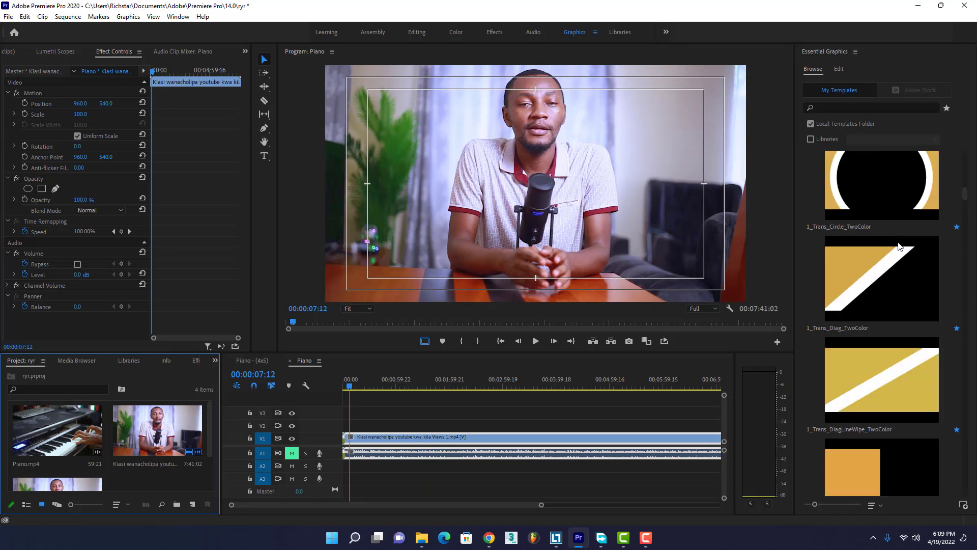
pyautogui.scroll(-1, 882, 316)
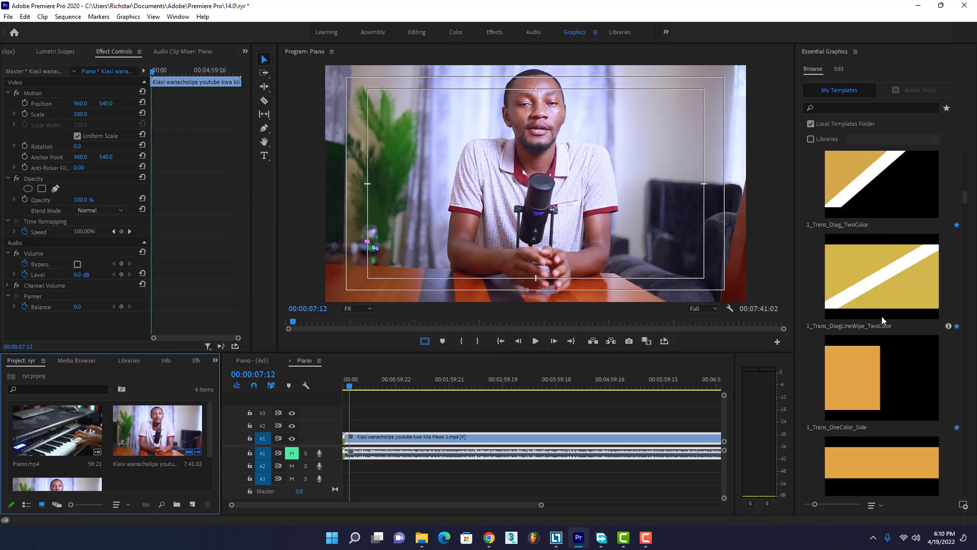
pyautogui.scroll(-1, 882, 317)
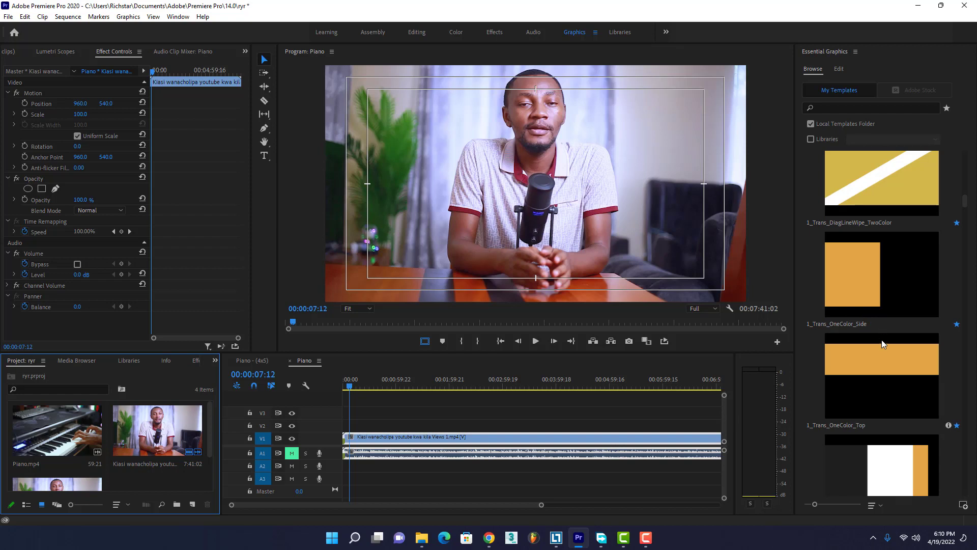
pyautogui.scroll(-1, 882, 317)
pyautogui.scroll(-1, 882, 331)
pyautogui.scroll(-3, 880, 346)
pyautogui.scroll(-2, 880, 345)
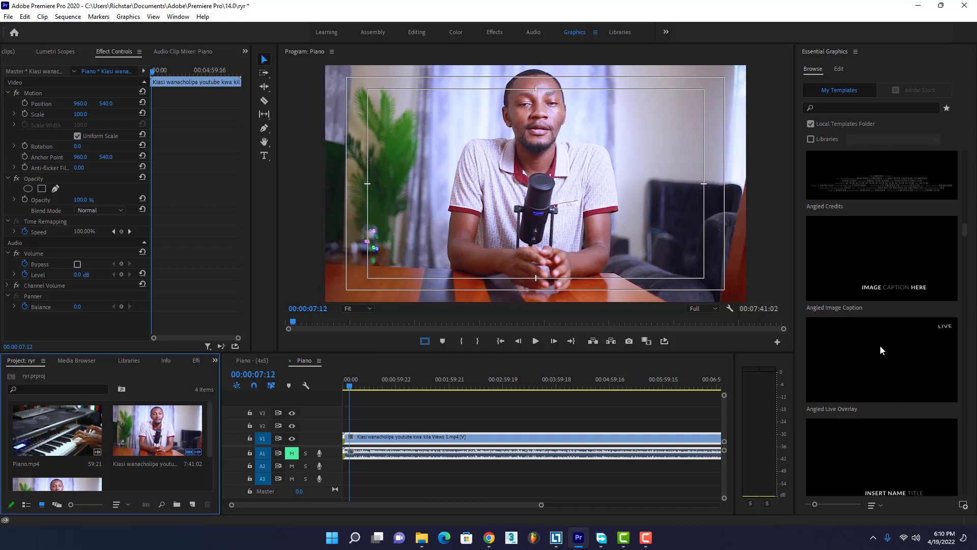
pyautogui.scroll(-3, 881, 345)
pyautogui.scroll(-5, 880, 345)
pyautogui.scroll(-5, 880, 346)
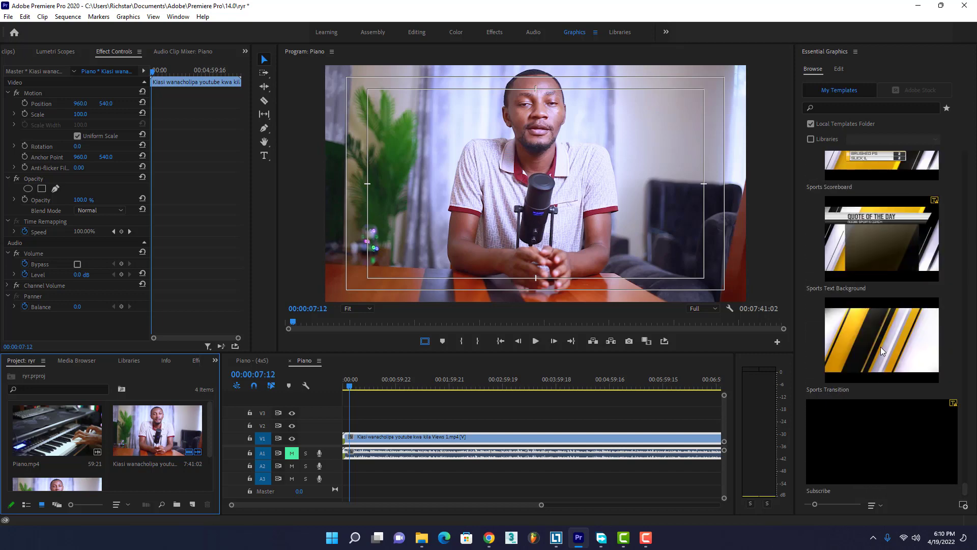
pyautogui.scroll(3, 880, 347)
# - Filter the templates to starred favourites only and step the playhead back one frame
pyautogui.click(944, 109)
pyautogui.scroll(2, 899, 327)
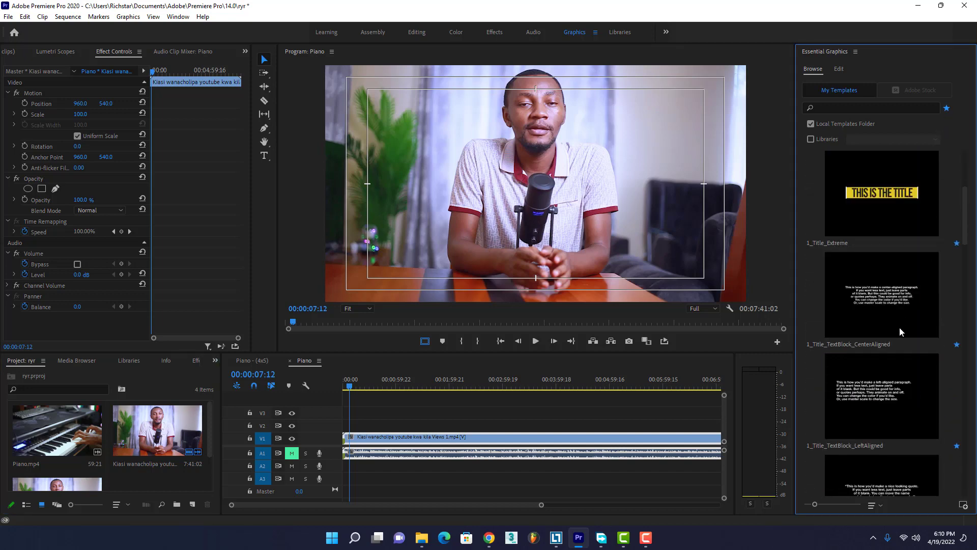
pyautogui.scroll(2, 900, 327)
pyautogui.scroll(2, 899, 328)
pyautogui.scroll(-3, 900, 328)
pyautogui.scroll(-2, 899, 328)
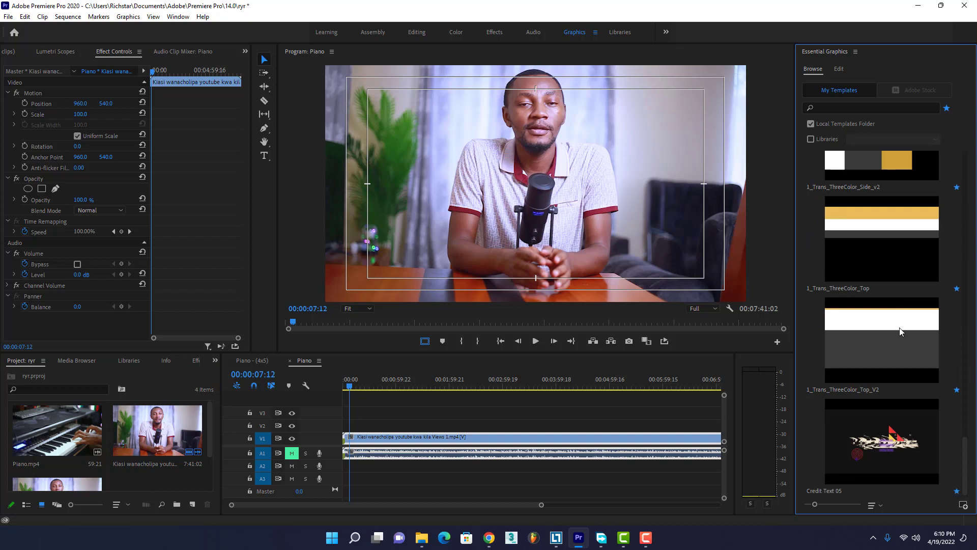
pyautogui.scroll(3, 899, 328)
pyautogui.scroll(3, 899, 328)
pyautogui.scroll(3, 899, 326)
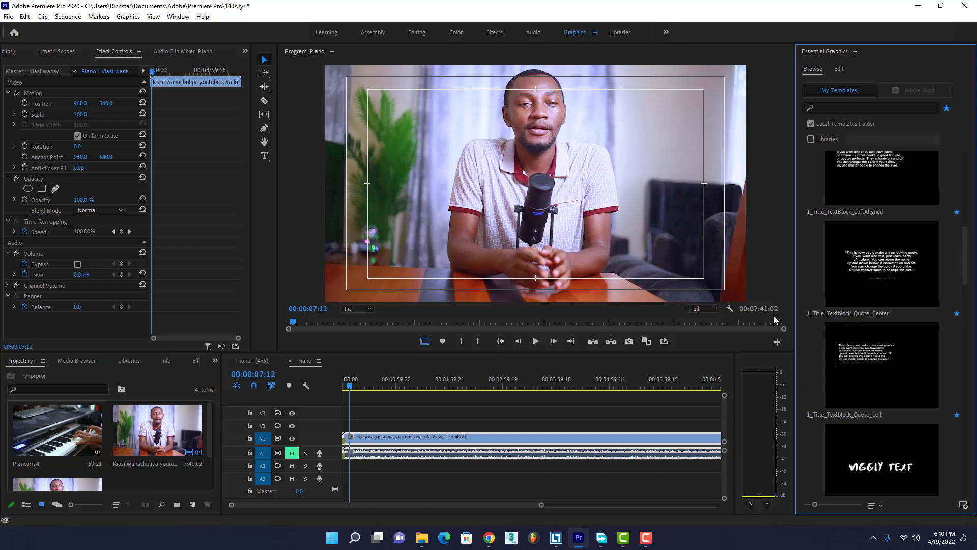
pyautogui.press('Left')
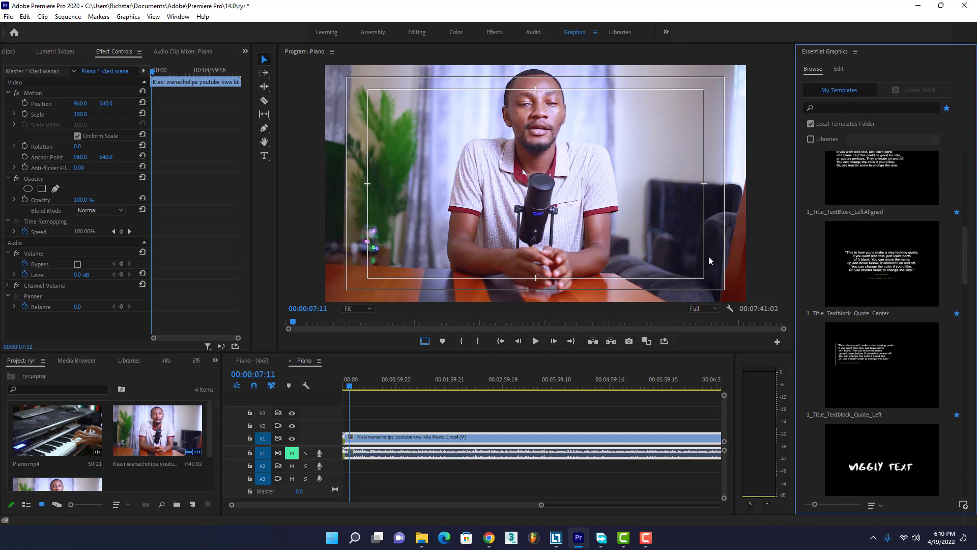
pyautogui.scroll(5, 868, 353)
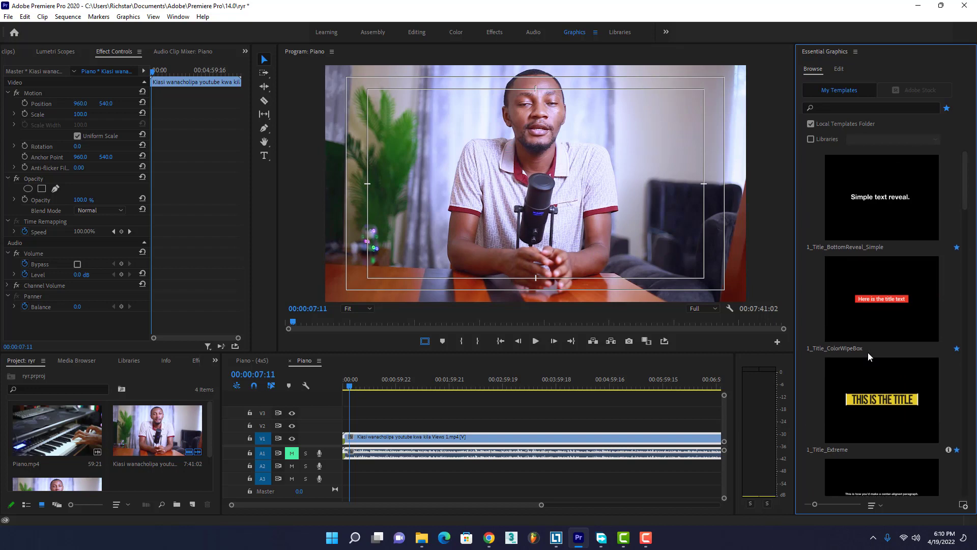
# - Place 1_Title_ColorWipeBox on V2 at the sequence start and select it for editing
pyautogui.moveTo(887, 309)
pyautogui.mouseDown()
pyautogui.moveTo(699, 289)
pyautogui.moveTo(355, 426)
pyautogui.mouseUp()
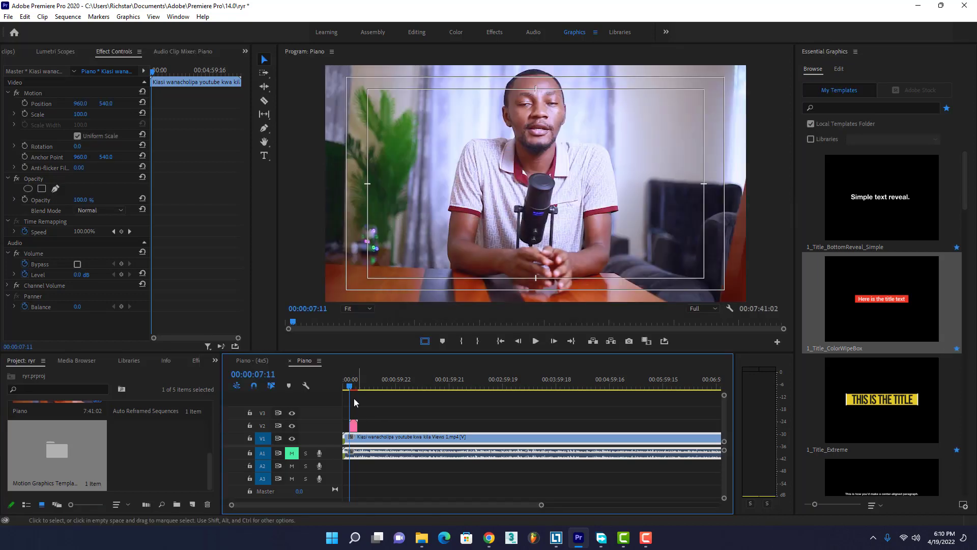
pyautogui.click(351, 388)
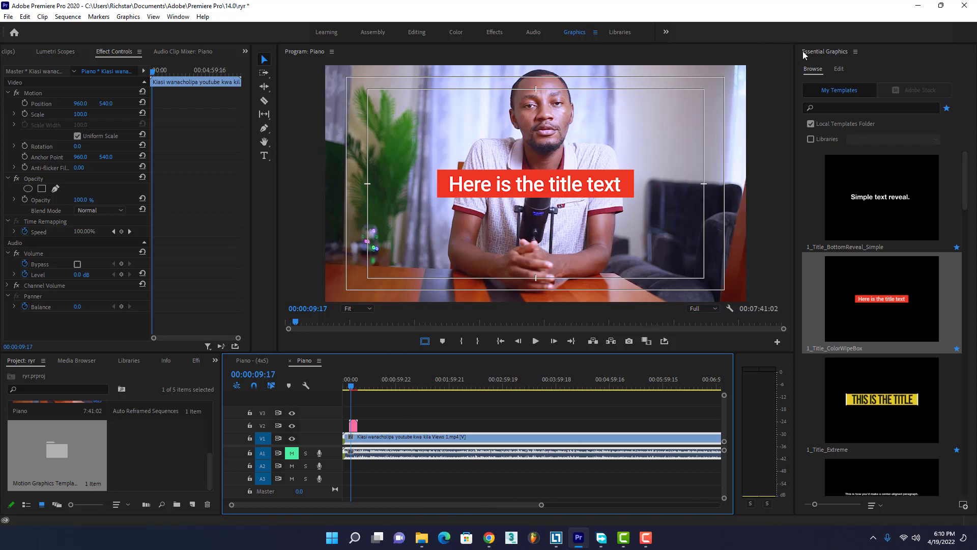
pyautogui.click(839, 69)
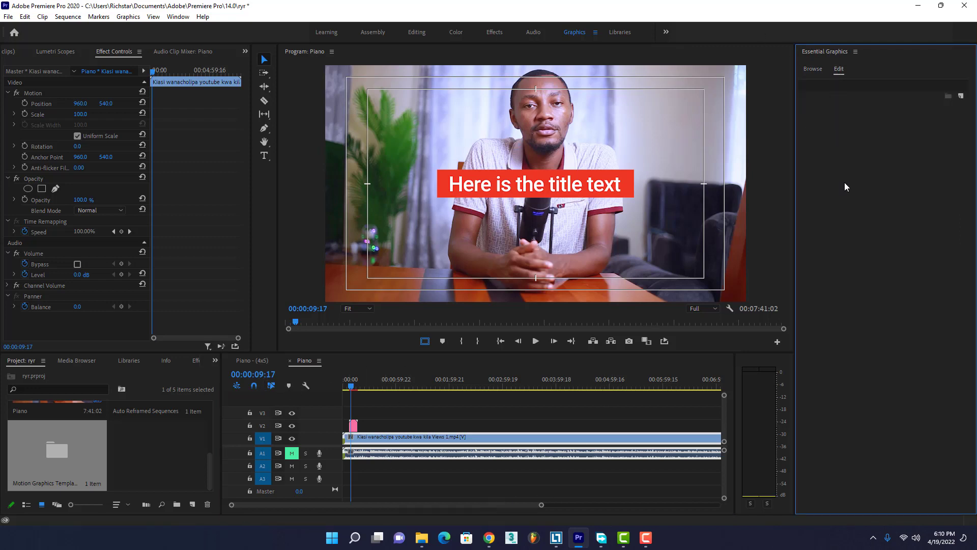
pyautogui.click(353, 425)
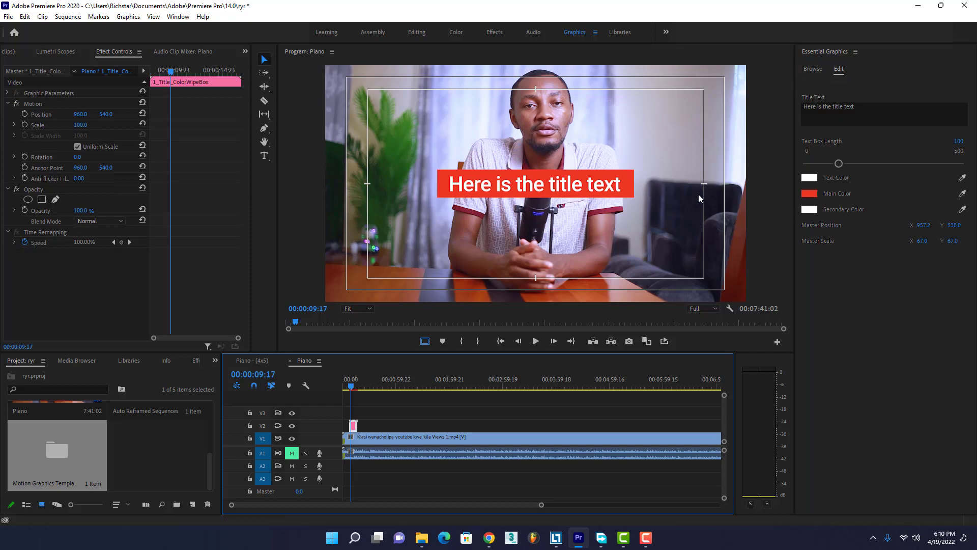
# - Replace the title text with 'Easy Text Animation', fixing the typos, and reselect it
pyautogui.click(863, 105)
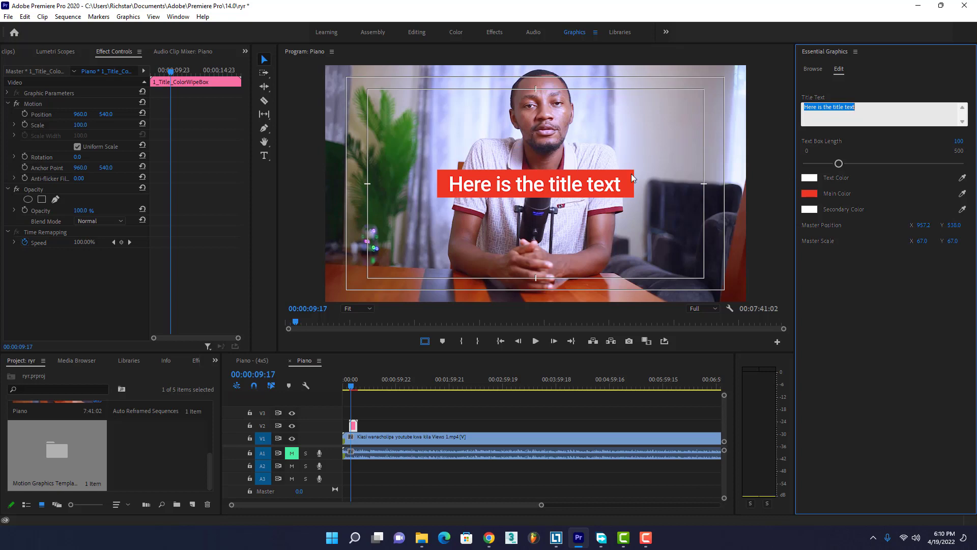
pyautogui.write('Ea')
pyautogui.write('sy T')
pyautogui.write('xt ')
pyautogui.write('Anima')
pyautogui.write('tiopn')
pyautogui.press('BackSpace')
pyautogui.press('BackSpace')
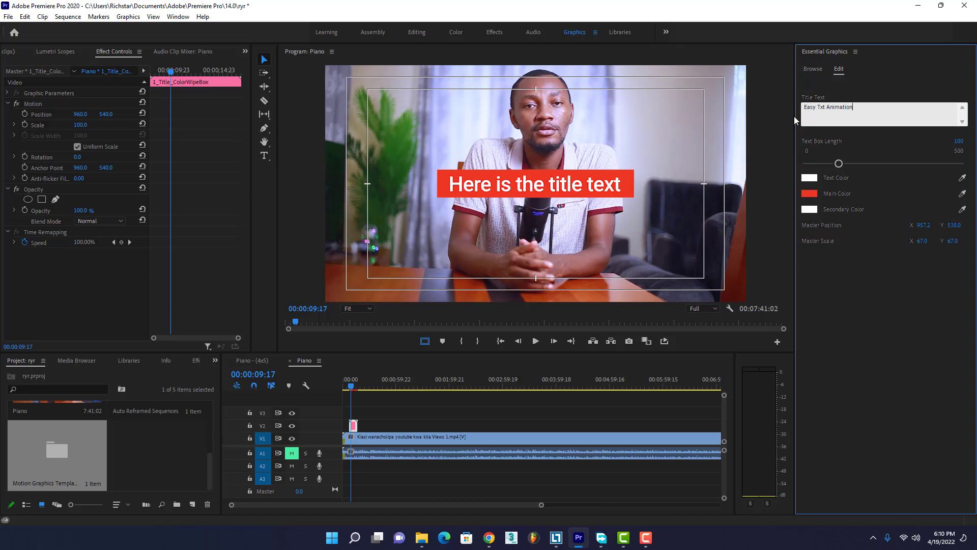
pyautogui.click(819, 107)
pyautogui.write('e')
pyautogui.click(858, 298)
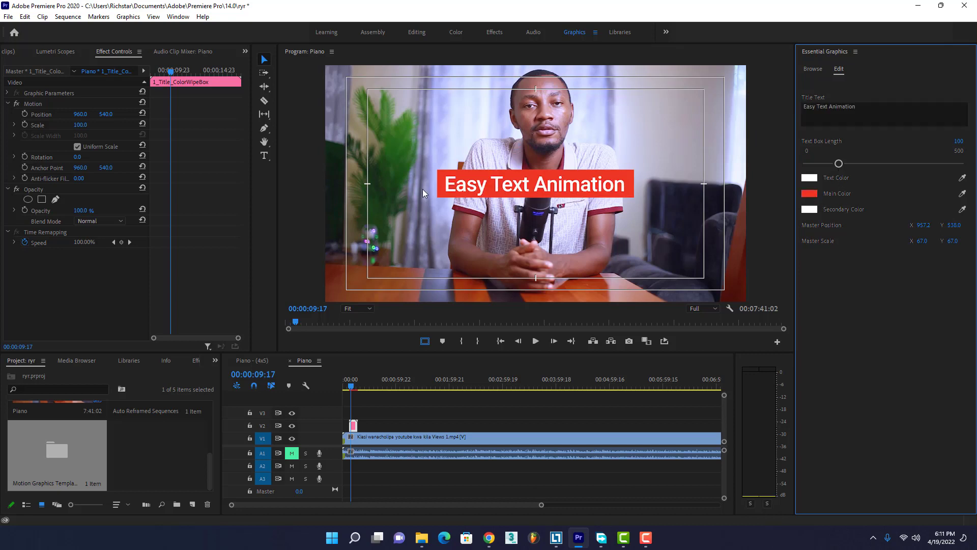
pyautogui.click(869, 110)
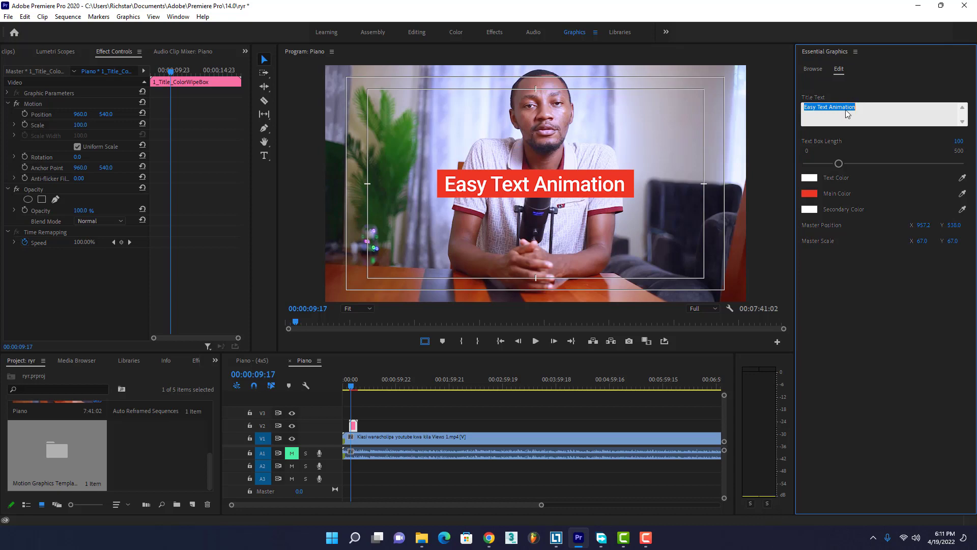
# - Set the title box's main colour to dark navy 030D56
pyautogui.click(811, 195)
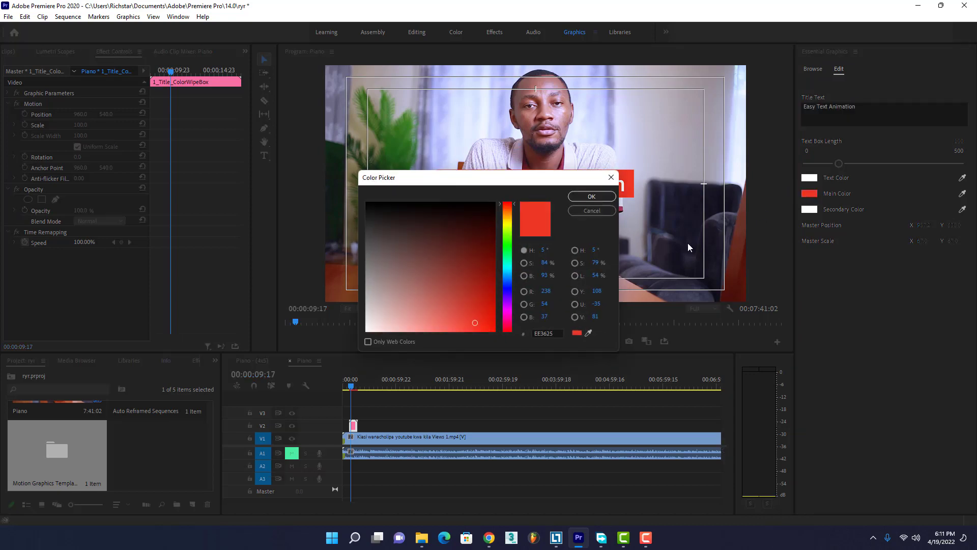
pyautogui.click(506, 287)
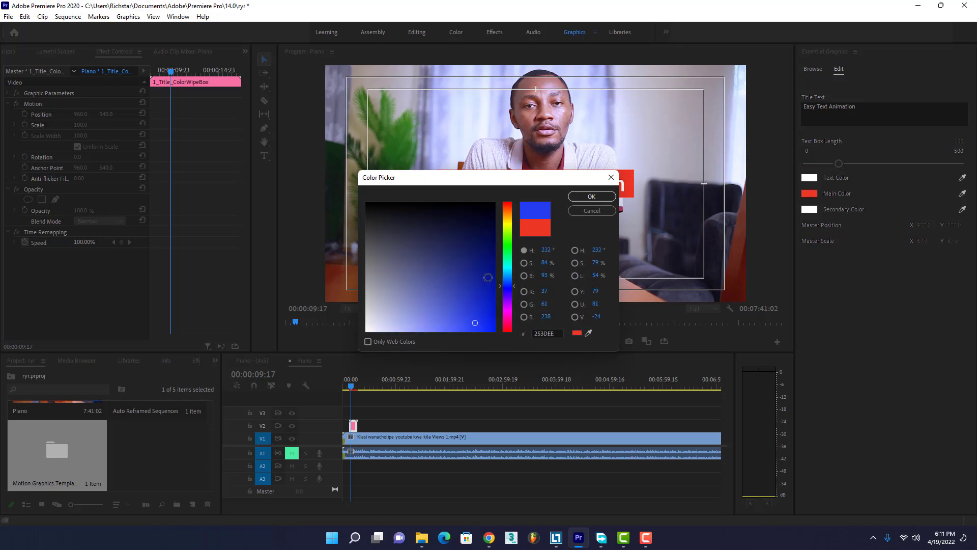
pyautogui.moveTo(487, 277); pyautogui.dragTo(490, 245)
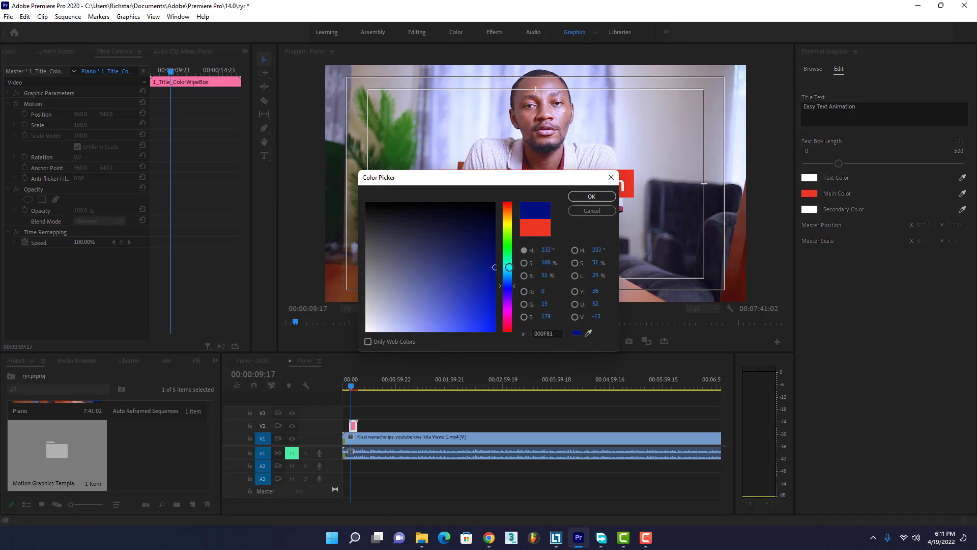
pyautogui.click(591, 198)
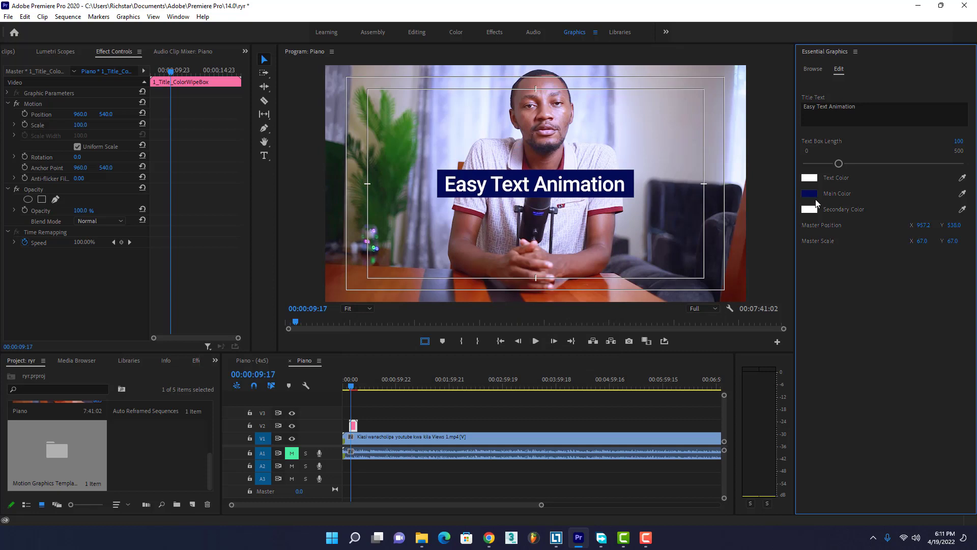
# - Widen the text box to length 114 and play from near the start to preview
pyautogui.moveTo(839, 163); pyautogui.dragTo(843, 163)
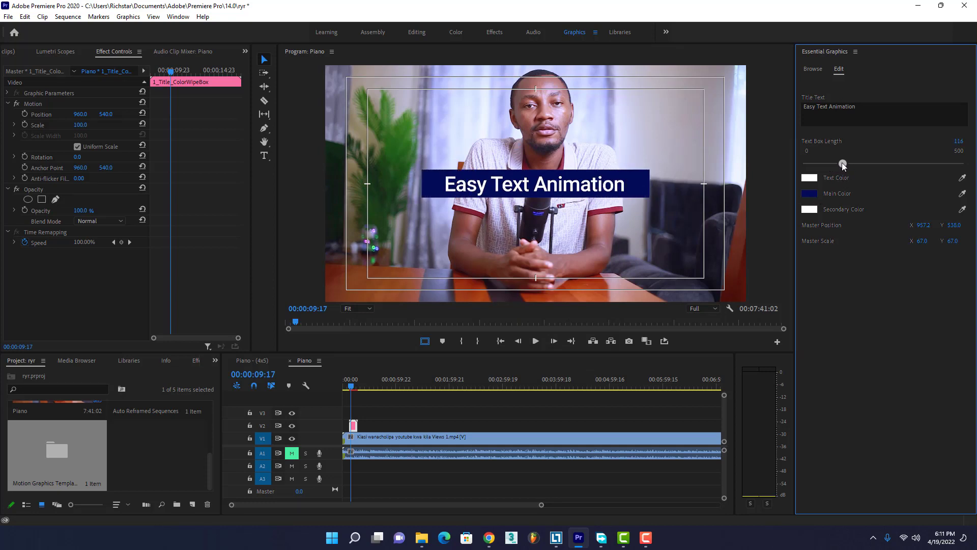
pyautogui.click(349, 387)
pyautogui.press('space')
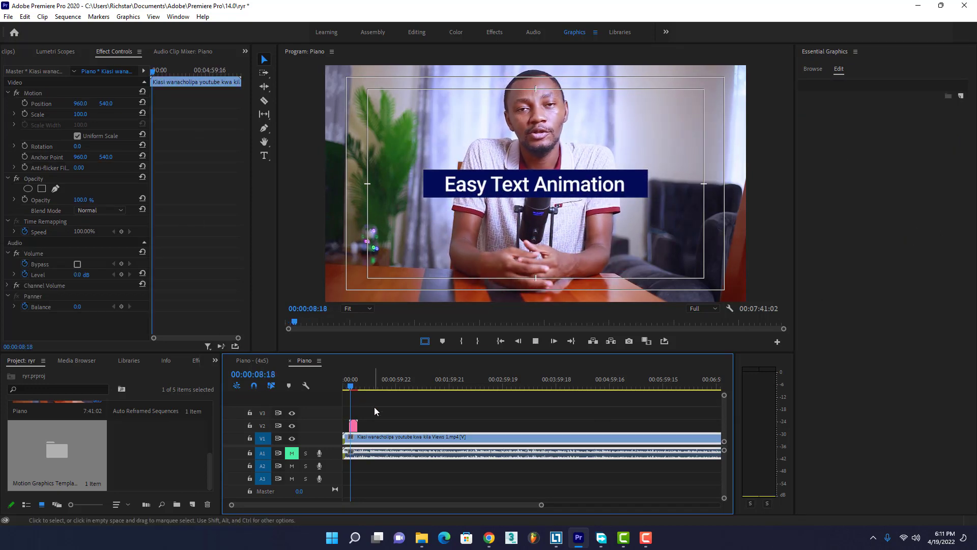
# - Park the playhead at 00:00:13:03 and hide the Easy Text Animation title on V2
pyautogui.click(354, 386)
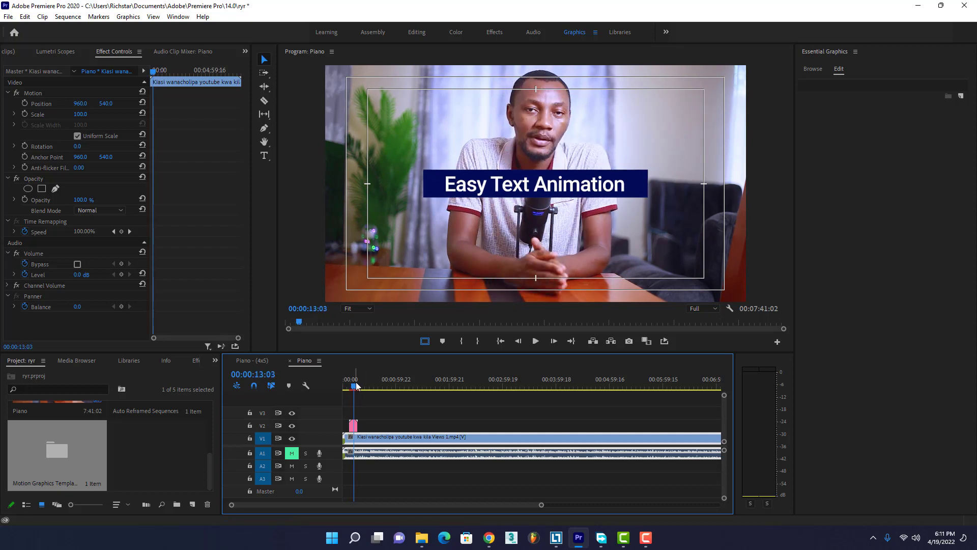
pyautogui.click(819, 75)
pyautogui.click(815, 71)
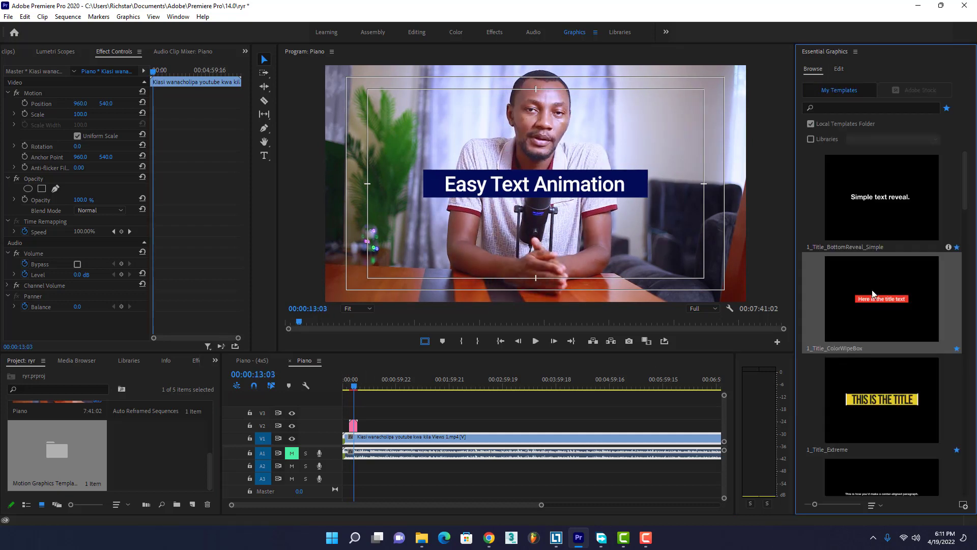
pyautogui.scroll(-3, 890, 399)
pyautogui.scroll(-3, 890, 399)
pyautogui.scroll(-2, 891, 397)
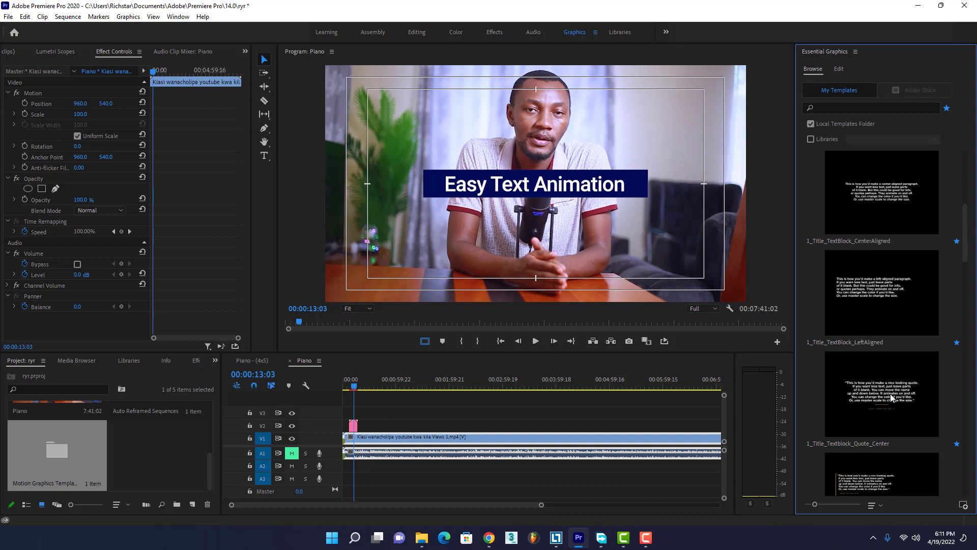
pyautogui.click(292, 426)
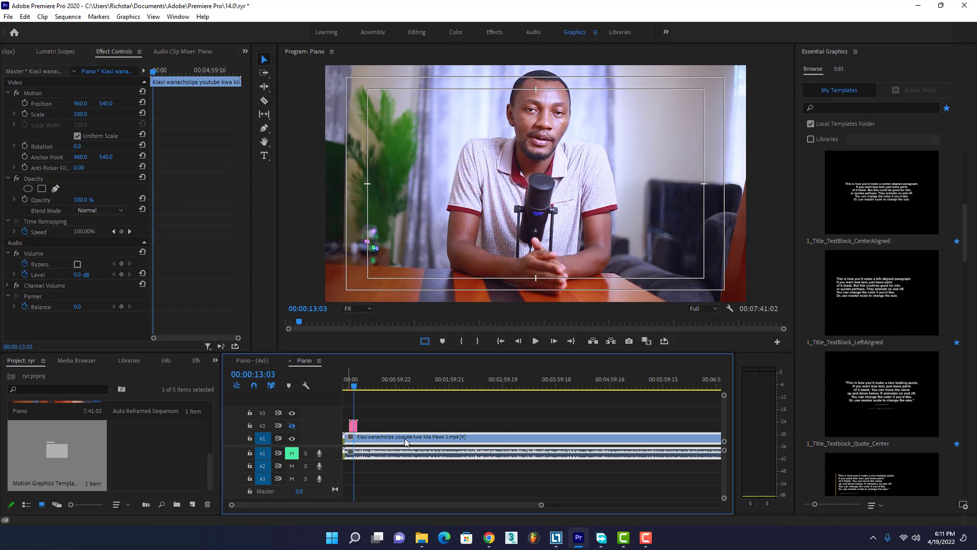
# - Add the Textblock_Quote_Left title on V3 and lower it to Position 960, 1024
pyautogui.scroll(-2, 850, 389)
pyautogui.moveTo(848, 390)
pyautogui.mouseDown()
pyautogui.moveTo(366, 420)
pyautogui.moveTo(364, 389)
pyautogui.mouseUp()
pyautogui.click(364, 390)
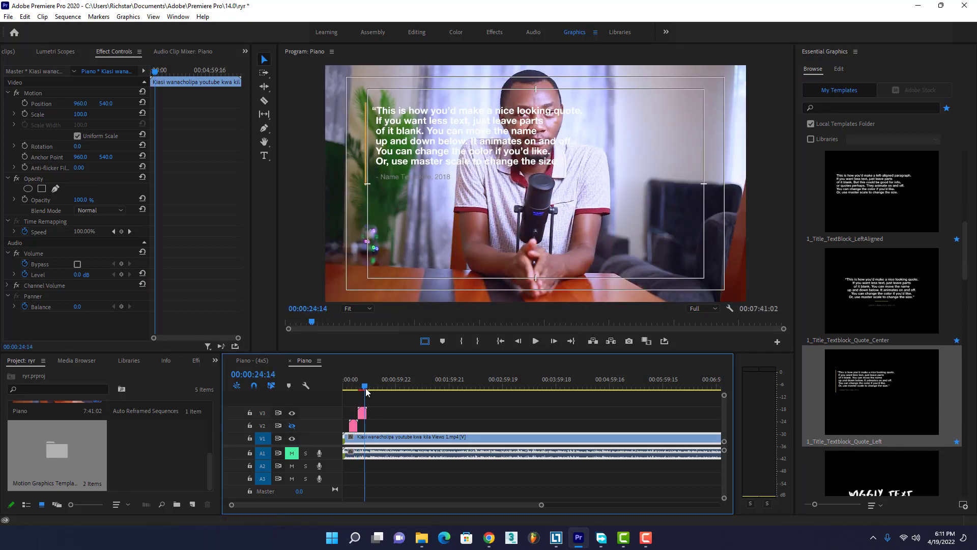
pyautogui.click(363, 413)
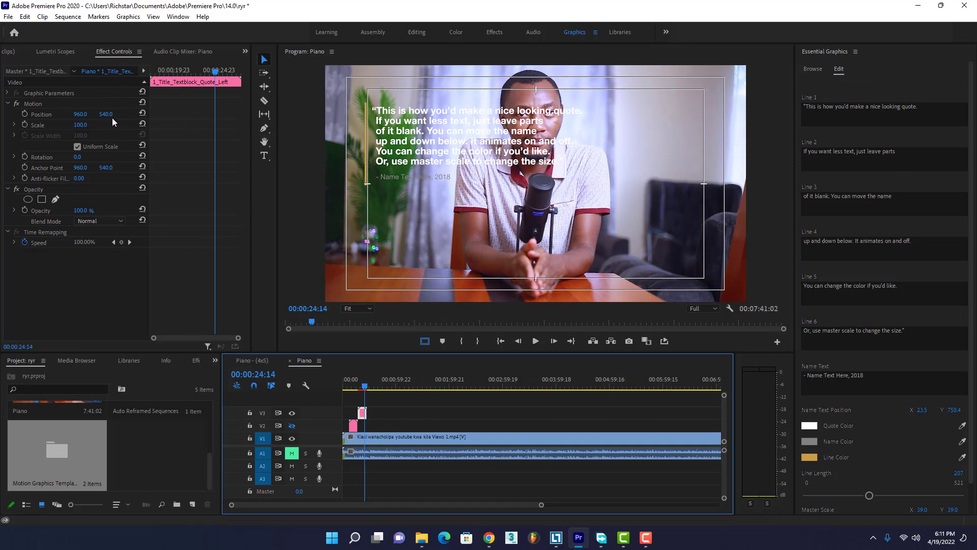
pyautogui.moveTo(108, 114); pyautogui.dragTo(354, 114)
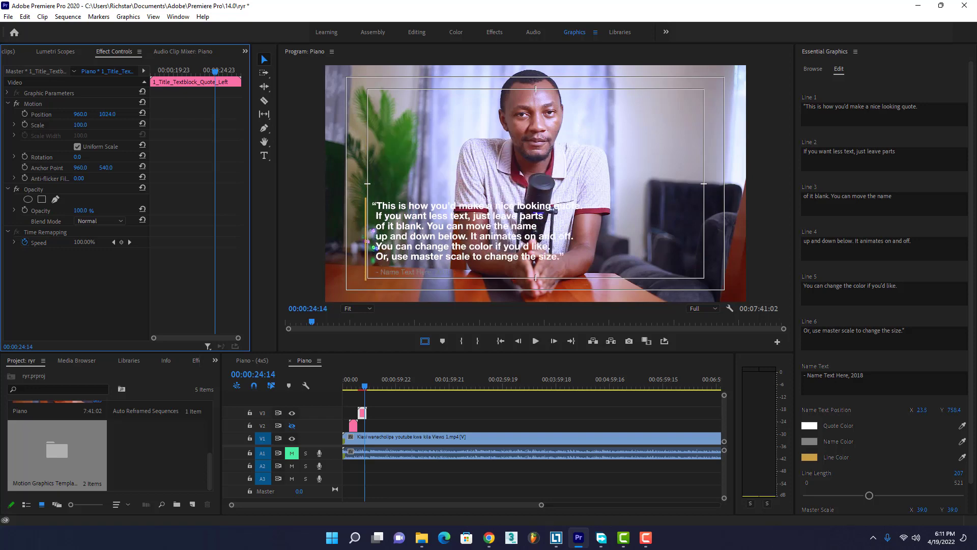
pyautogui.moveTo(108, 114); pyautogui.dragTo(108, 114)
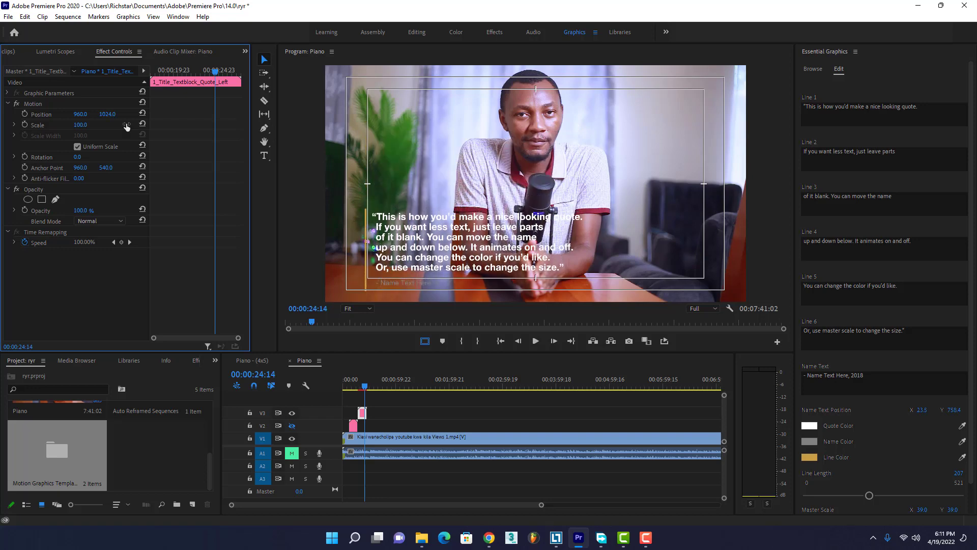
pyautogui.click(813, 69)
pyautogui.scroll(-3, 874, 445)
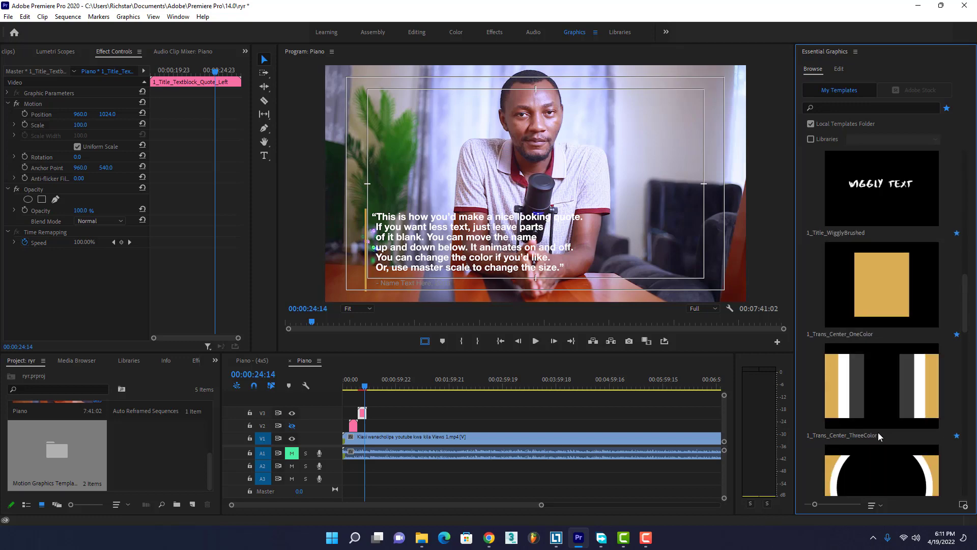
# - Place Trans_Center_OneColor on V2 near the quote title around 00:00:18
pyautogui.scroll(2, 878, 432)
pyautogui.moveTo(875, 375)
pyautogui.mouseDown()
pyautogui.moveTo(390, 461)
pyautogui.moveTo(331, 440)
pyautogui.mouseUp()
pyautogui.moveTo(541, 505); pyautogui.dragTo(358, 504)
pyautogui.moveTo(438, 385); pyautogui.dragTo(441, 386)
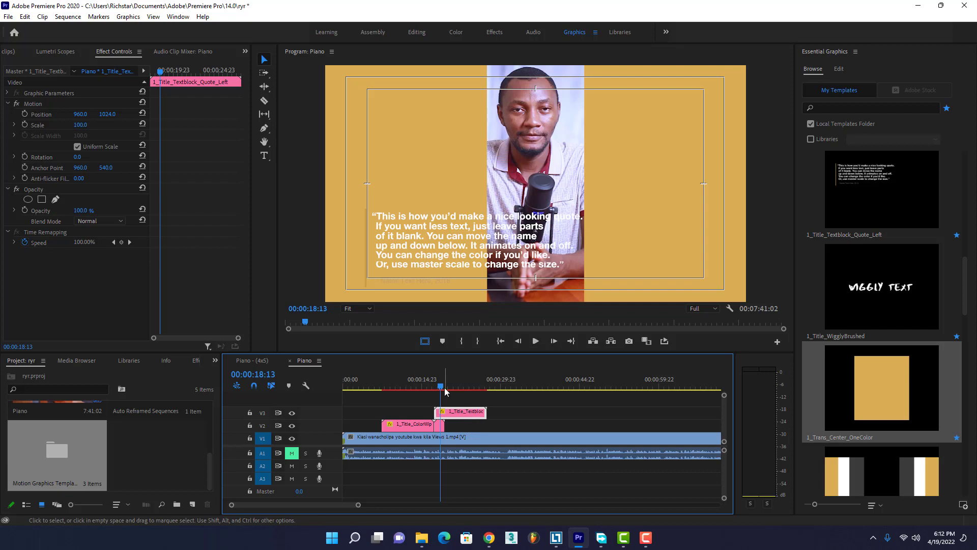
pyautogui.moveTo(445, 391); pyautogui.dragTo(440, 388)
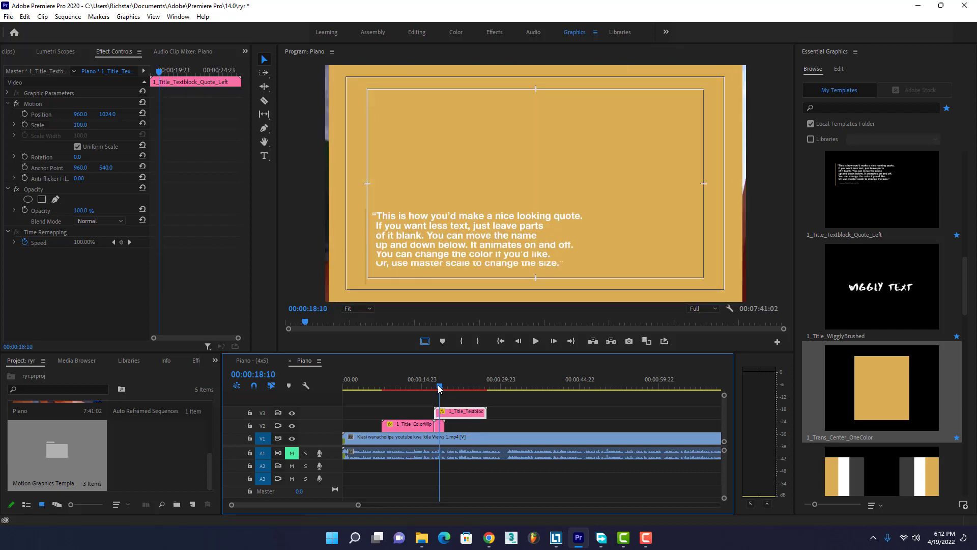
# - Change the transition's colour from gold to dark grey 252525
pyautogui.click(440, 426)
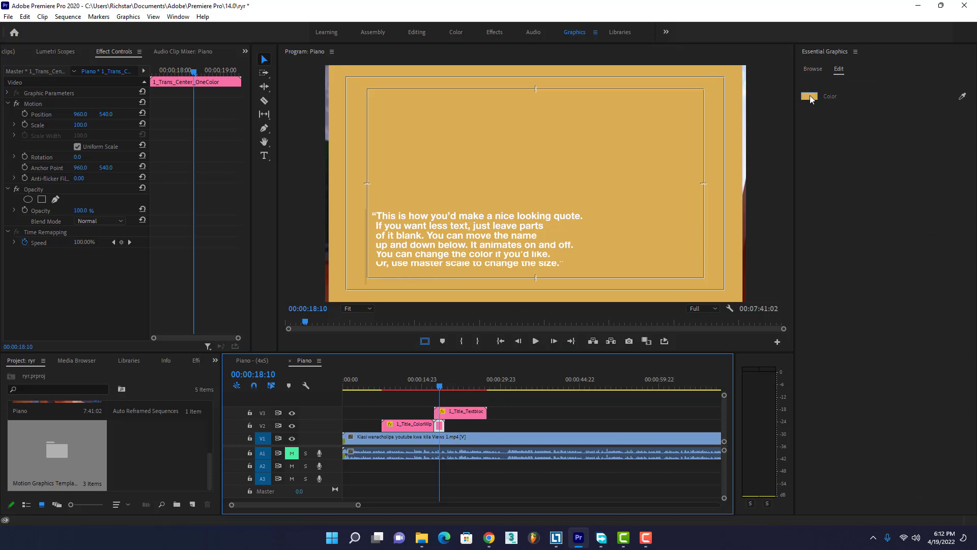
pyautogui.click(811, 97)
pyautogui.moveTo(417, 262); pyautogui.dragTo(324, 225)
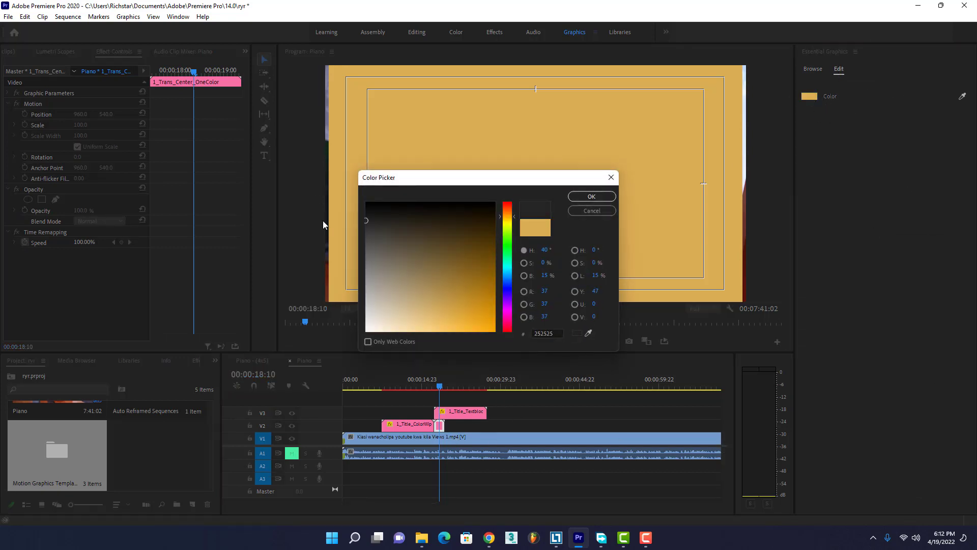
pyautogui.click(591, 197)
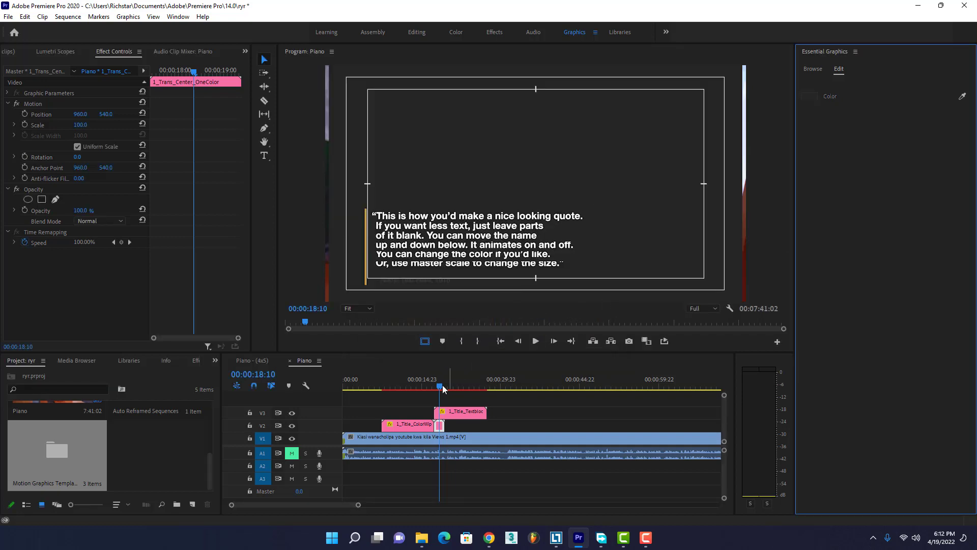
# - Move the playhead back to 00:00:18:01 so the Simple text reveal title shows over the video
pyautogui.moveTo(442, 388); pyautogui.dragTo(438, 390)
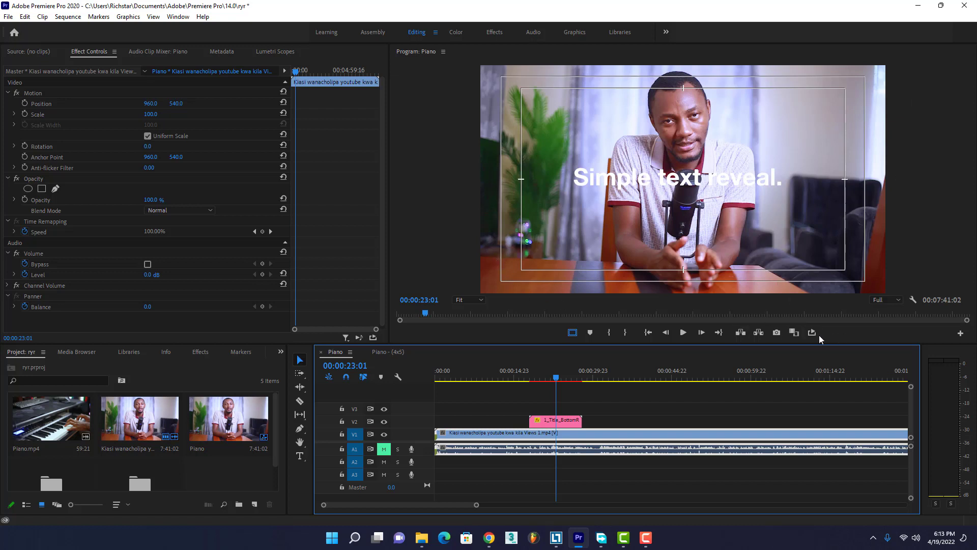
pyautogui.click(572, 334)
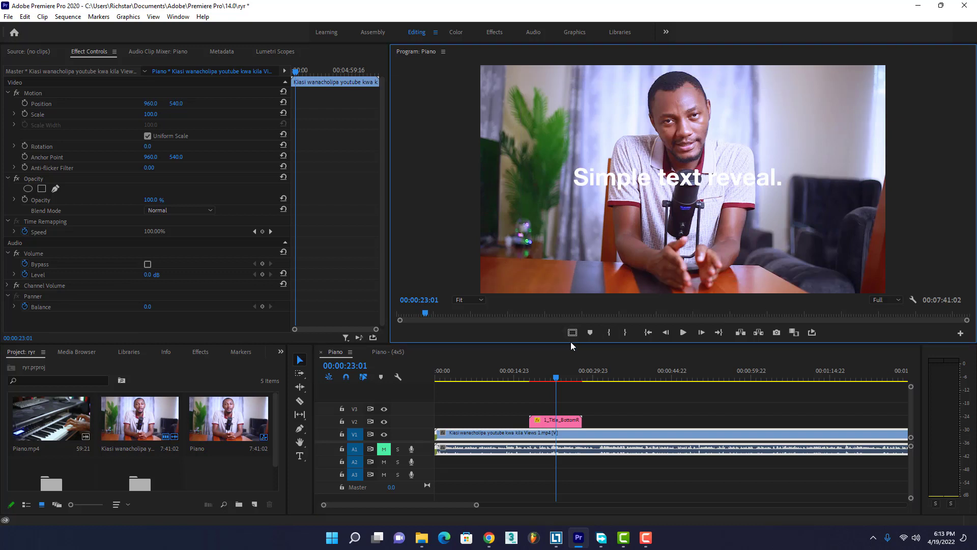
pyautogui.click(572, 332)
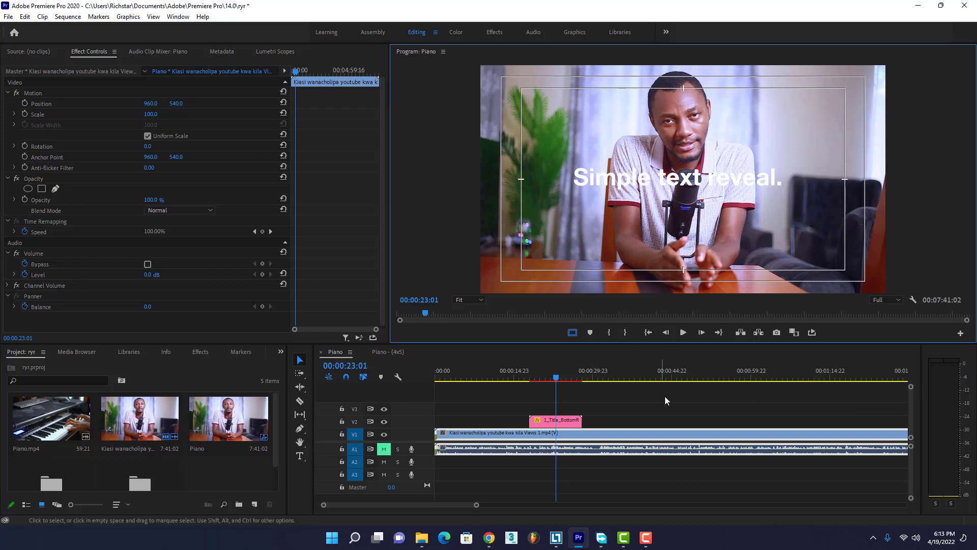
# - Add Show Rulers and Show Guides buttons to the Program monitor's button bar
pyautogui.click(961, 338)
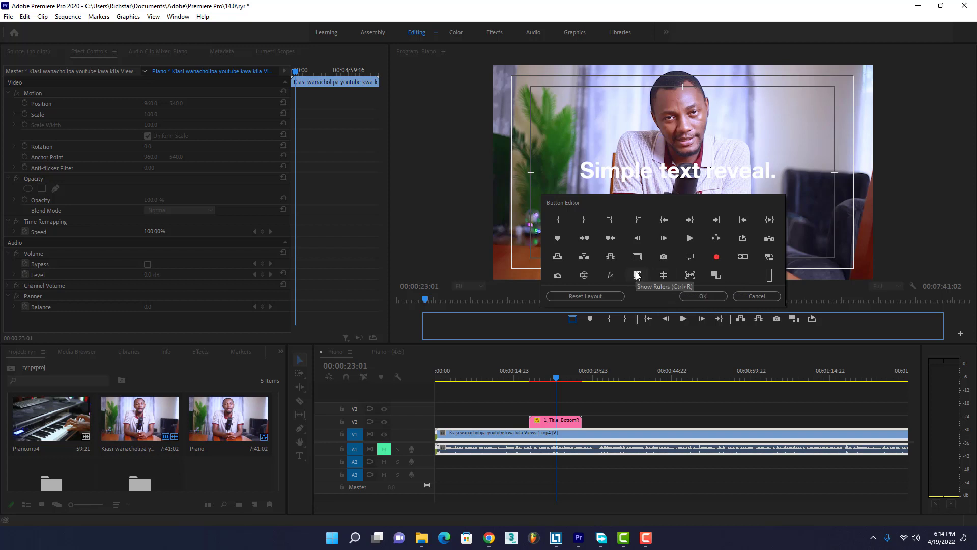
pyautogui.moveTo(636, 275); pyautogui.dragTo(554, 321)
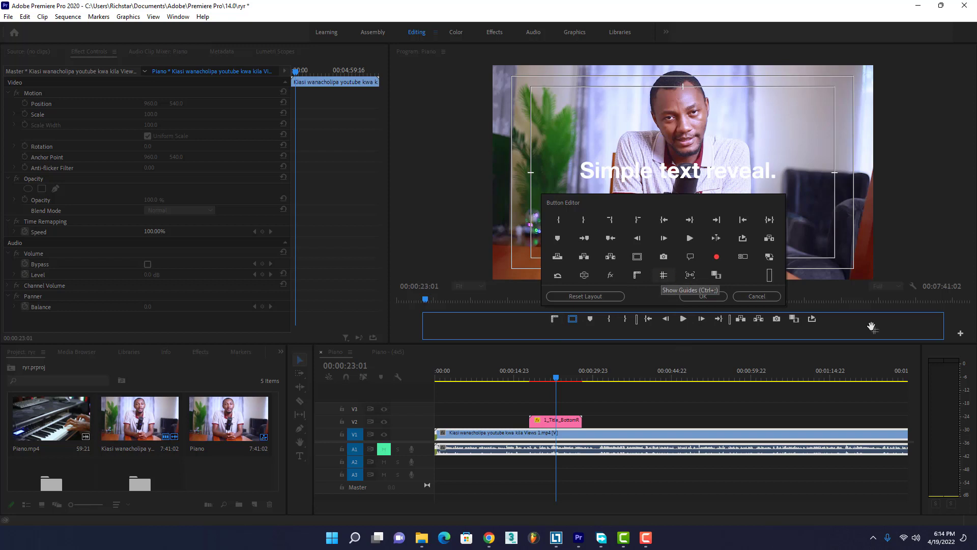
pyautogui.moveTo(663, 276); pyautogui.dragTo(830, 319)
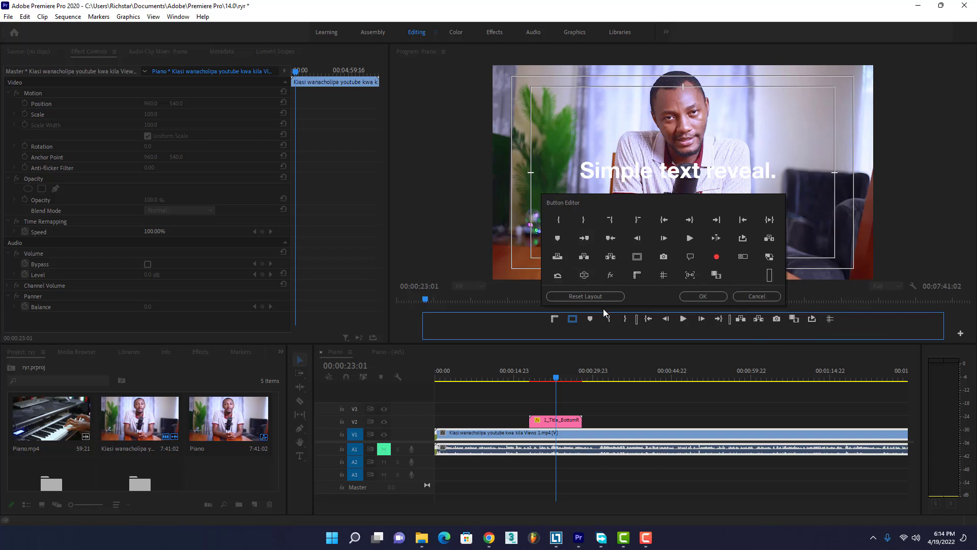
pyautogui.click(701, 297)
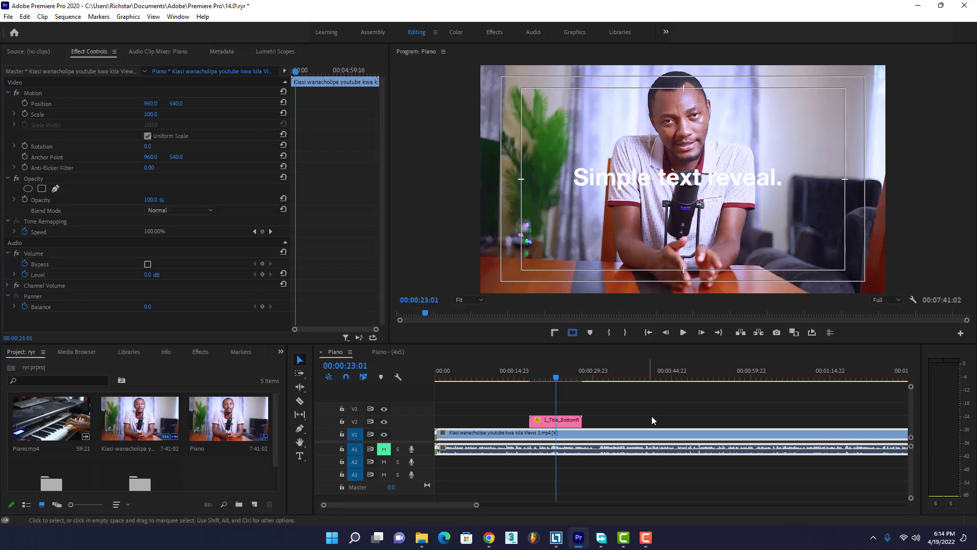
# - Show rulers and adjust the position of the Simple text reveal title
pyautogui.click(557, 332)
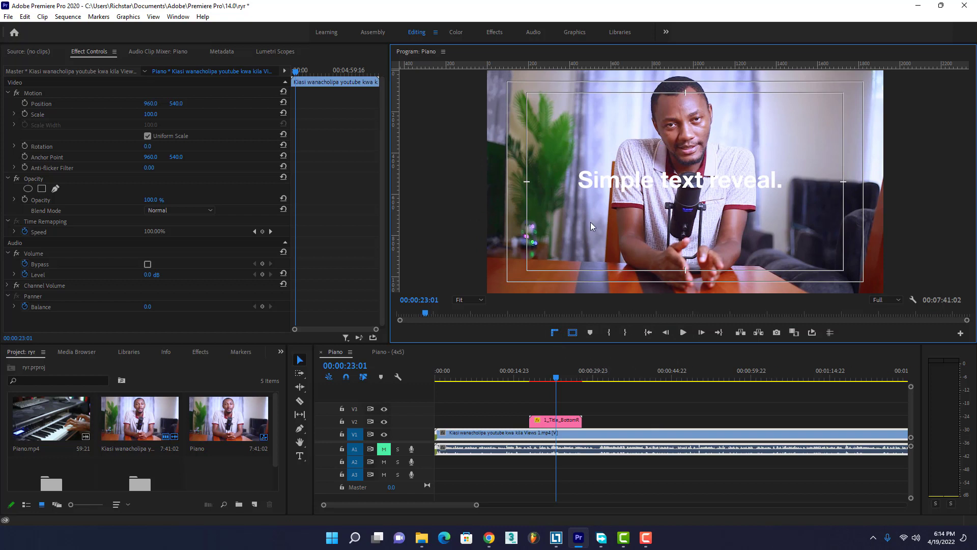
pyautogui.click(556, 423)
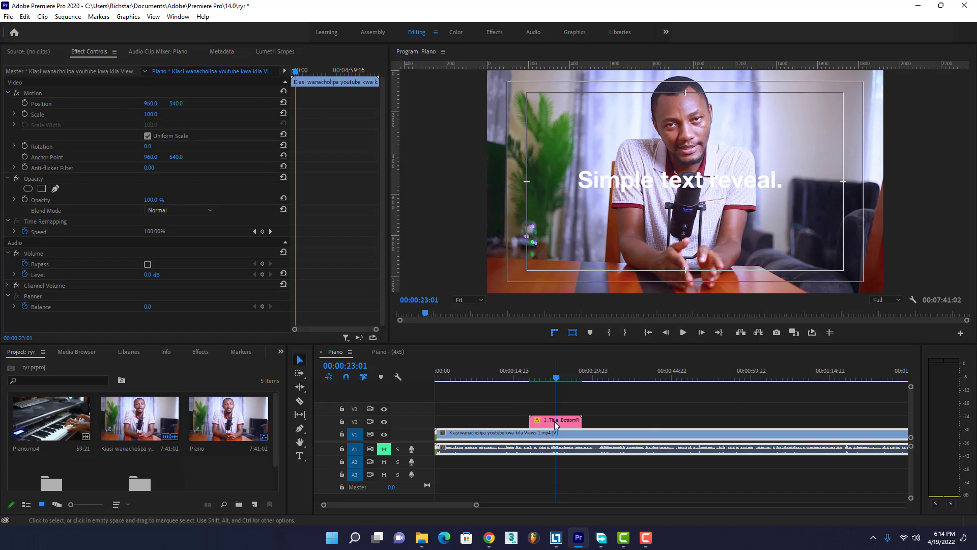
pyautogui.click(555, 422)
pyautogui.moveTo(176, 114); pyautogui.dragTo(285, 114)
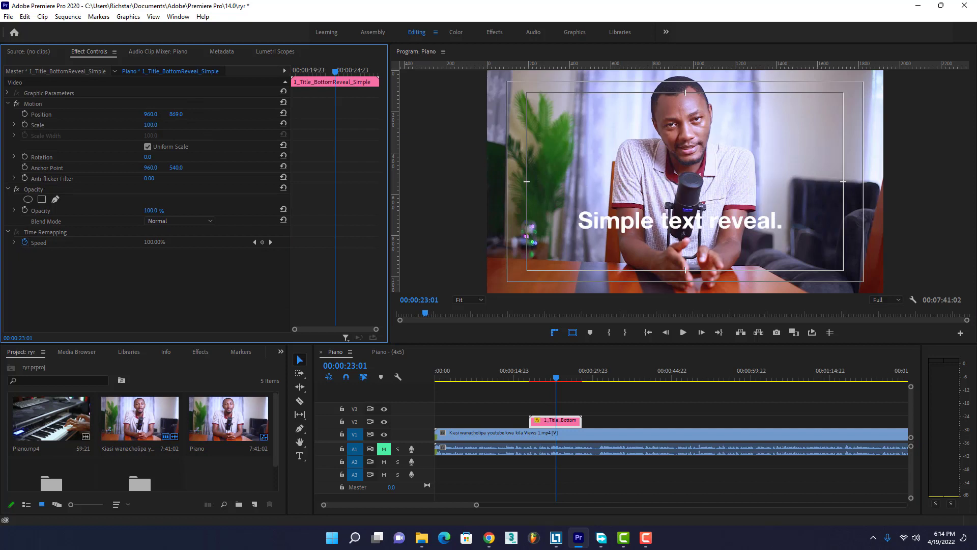
pyautogui.moveTo(176, 114); pyautogui.dragTo(71, 114)
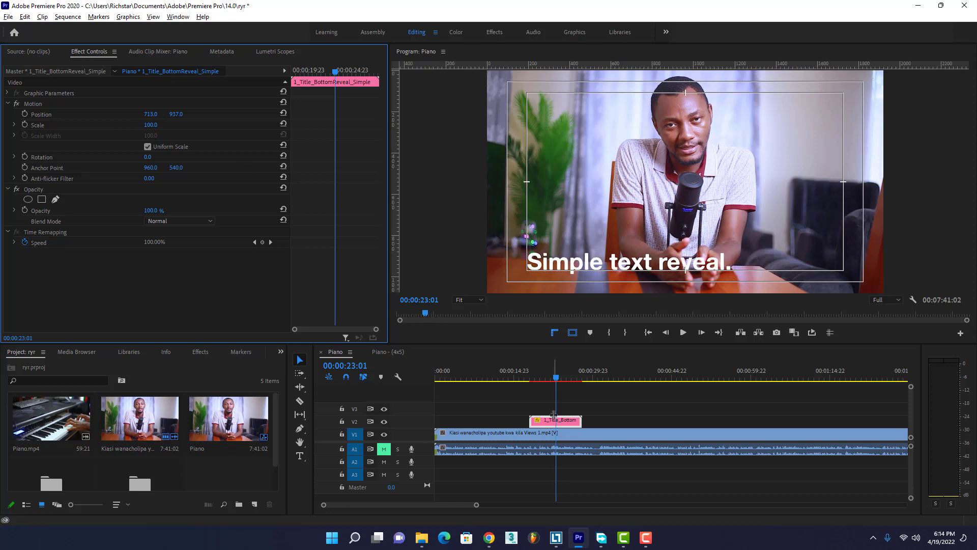
# - Move the title copy to V3 with Position Y 1038 and Scale 60, above the main title
pyautogui.moveTo(558, 424); pyautogui.dragTo(560, 409)
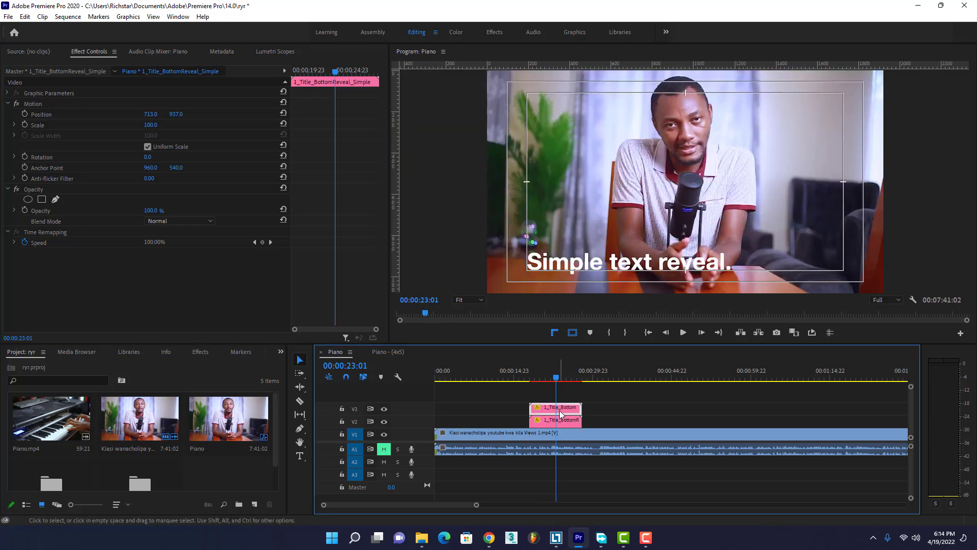
pyautogui.moveTo(149, 127); pyautogui.dragTo(149, 127)
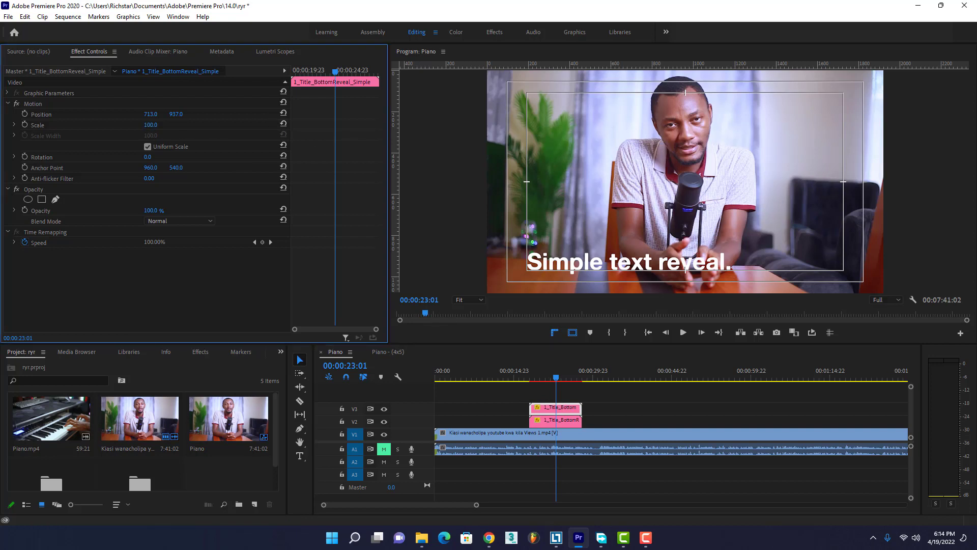
pyautogui.write('1038')
pyautogui.press('Return')
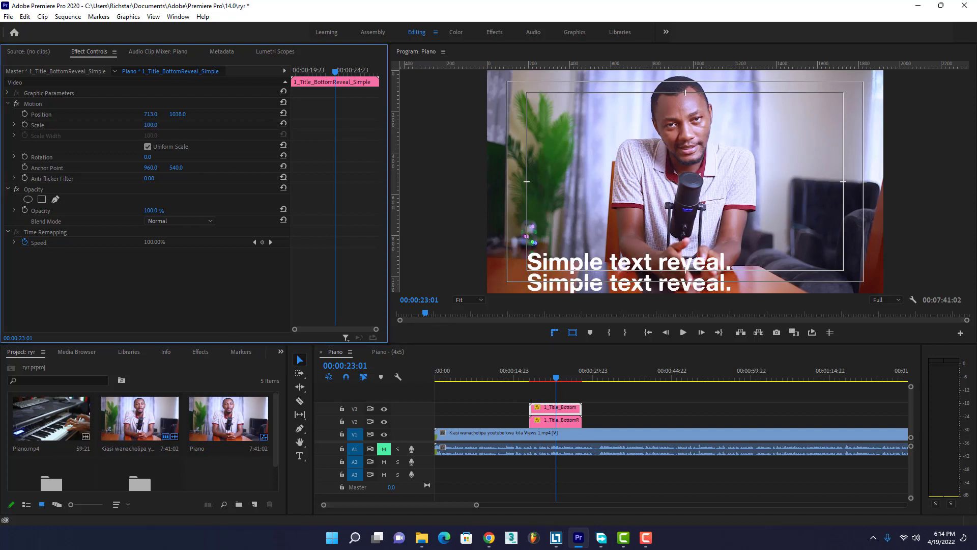
pyautogui.moveTo(150, 125)
pyautogui.mouseDown()
pyautogui.moveTo(157, 117)
pyautogui.moveTo(102, 117)
pyautogui.mouseUp()
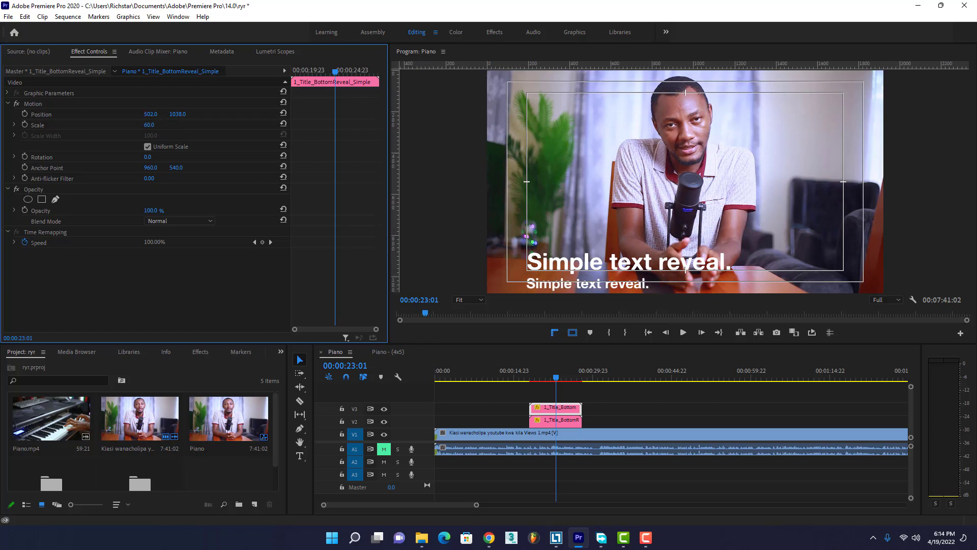
pyautogui.moveTo(177, 114)
pyautogui.mouseDown()
pyautogui.moveTo(127, 114)
pyautogui.moveTo(171, 119)
pyautogui.moveTo(156, 116)
pyautogui.mouseUp()
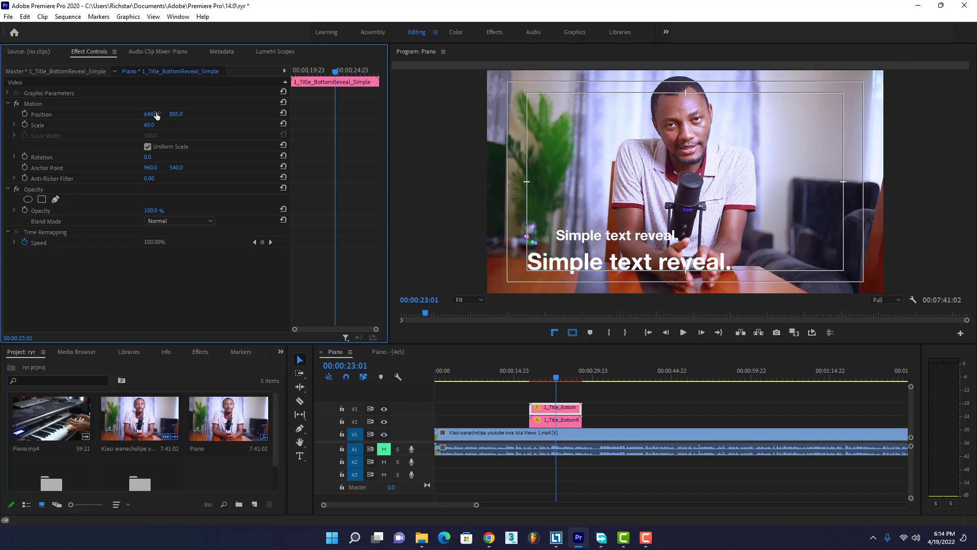
# - Shift the main title right to line up with the smaller copy
pyautogui.click(570, 422)
pyautogui.moveTo(149, 124)
pyautogui.mouseDown()
pyautogui.moveTo(198, 125)
pyautogui.moveTo(89, 124)
pyautogui.moveTo(194, 114)
pyautogui.moveTo(183, 114)
pyautogui.mouseUp()
pyautogui.moveTo(395, 203); pyautogui.dragTo(558, 225)
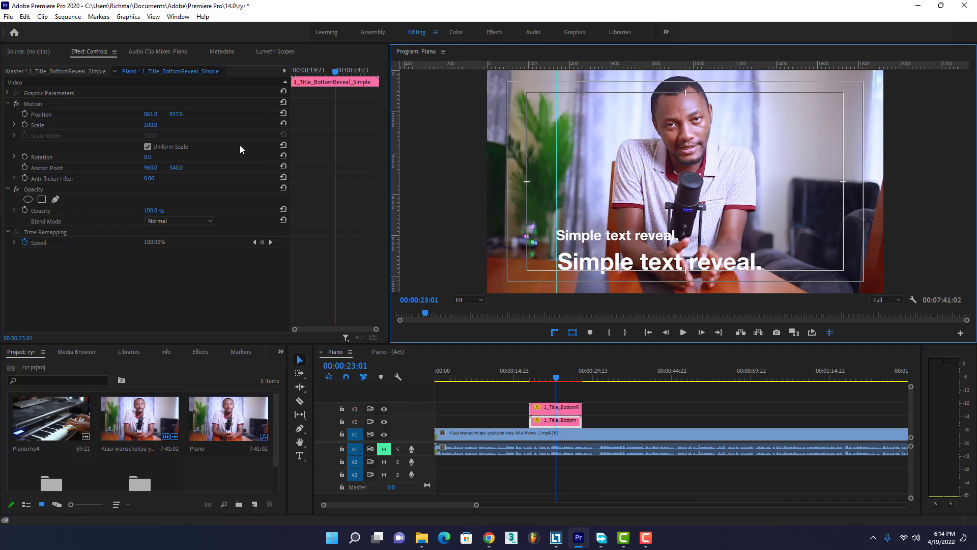
# - Nudge the main title's Position X to 852 and add a horizontal ruler guide
pyautogui.click(153, 122)
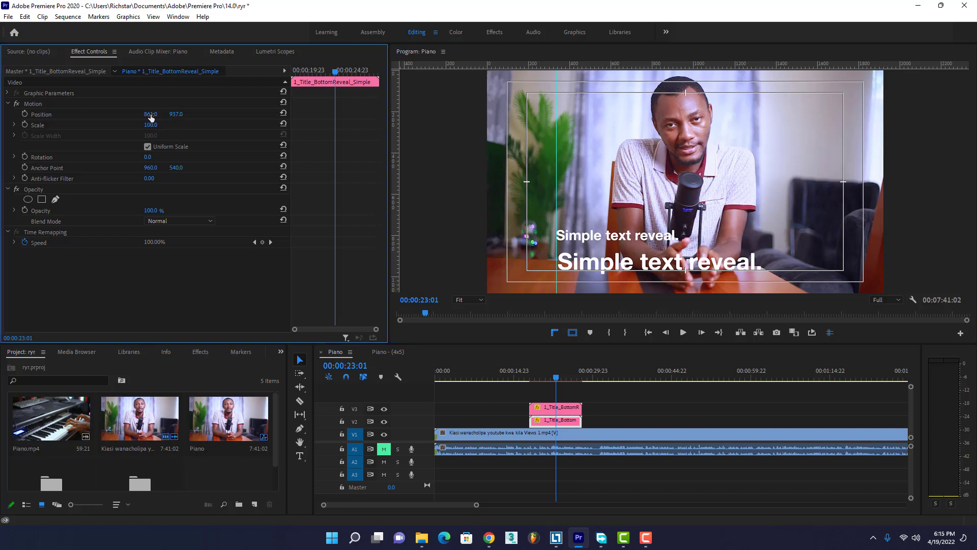
pyautogui.press('Left')
pyautogui.press('Left')
pyautogui.press('Left')
pyautogui.press('Left')
pyautogui.press('Left')
pyautogui.press('Left')
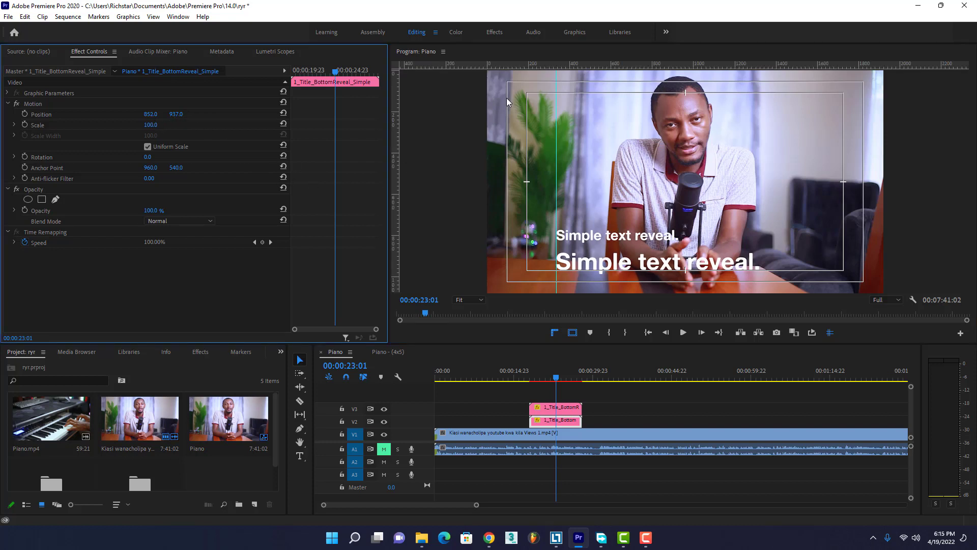
pyautogui.moveTo(539, 64); pyautogui.dragTo(555, 242)
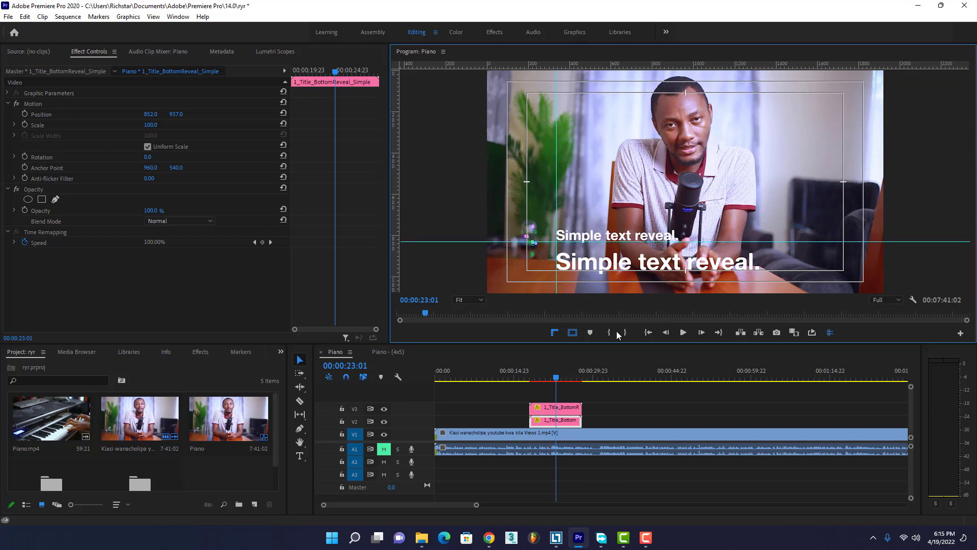
# - Hide the rulers and drag both alignment guides off the Program monitor
pyautogui.click(555, 333)
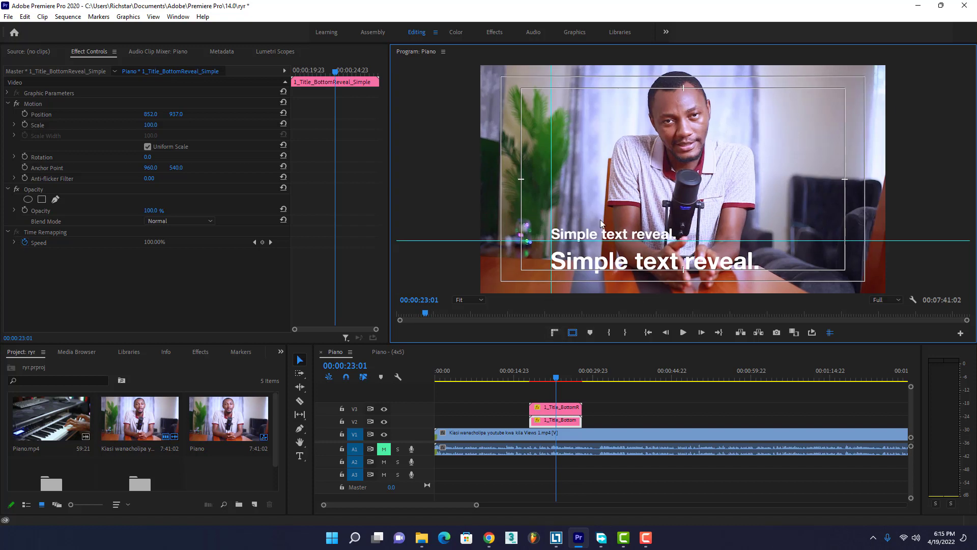
pyautogui.click(590, 333)
pyautogui.moveTo(498, 241); pyautogui.dragTo(499, 329)
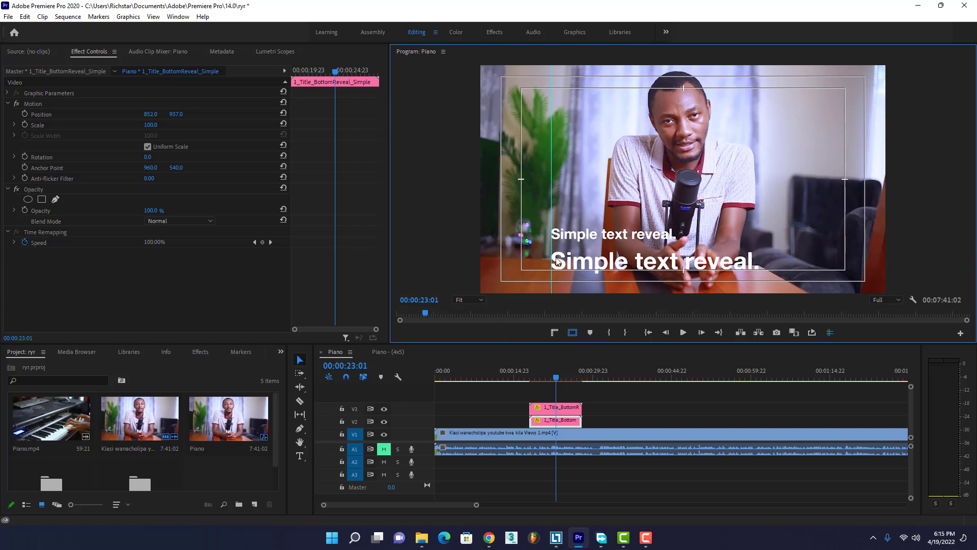
pyautogui.moveTo(551, 260); pyautogui.dragTo(400, 262)
# - Open the Kiasi wanacholipa clip in the Source monitor
pyautogui.click(135, 414)
pyautogui.doubleClick(135, 414)
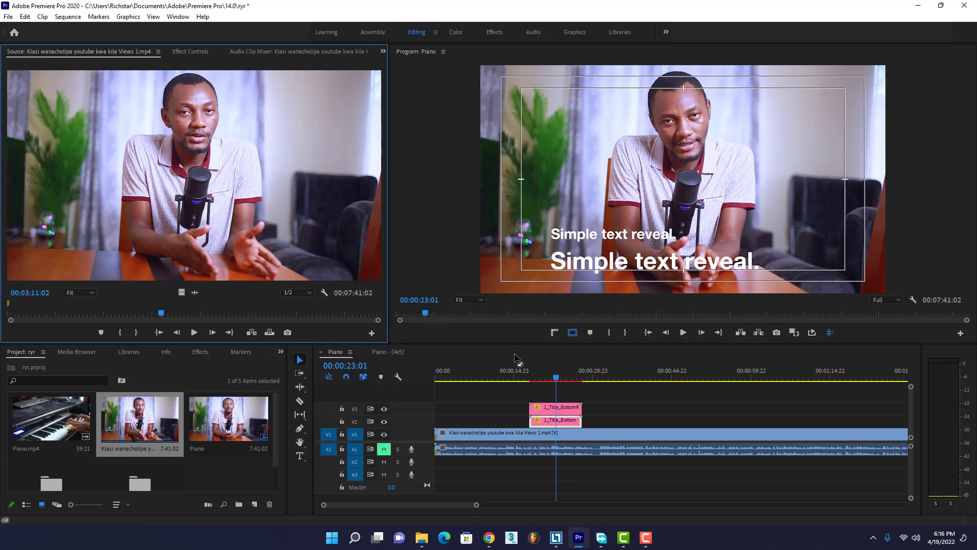
pyautogui.click(659, 196)
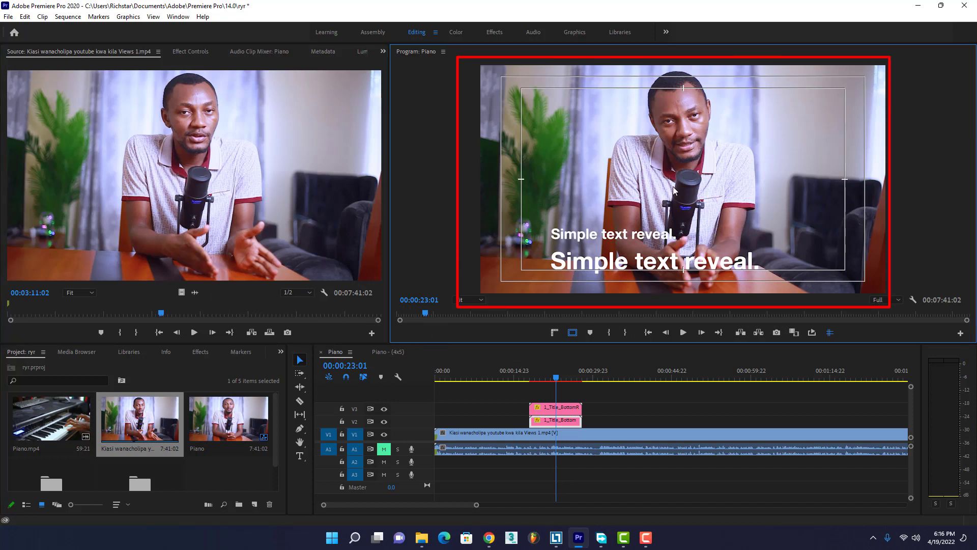
# - Switch playback resolution to 1/4 and back to full, then scrub the source to 00:01:46:06
pyautogui.click(889, 301)
pyautogui.click(888, 334)
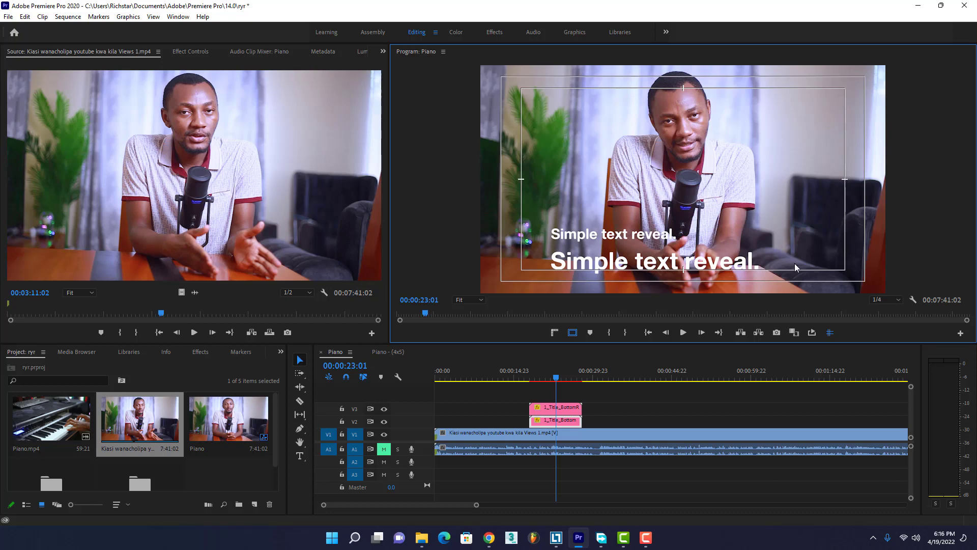
pyautogui.click(886, 300)
pyautogui.click(886, 310)
pyautogui.moveTo(162, 312); pyautogui.dragTo(94, 304)
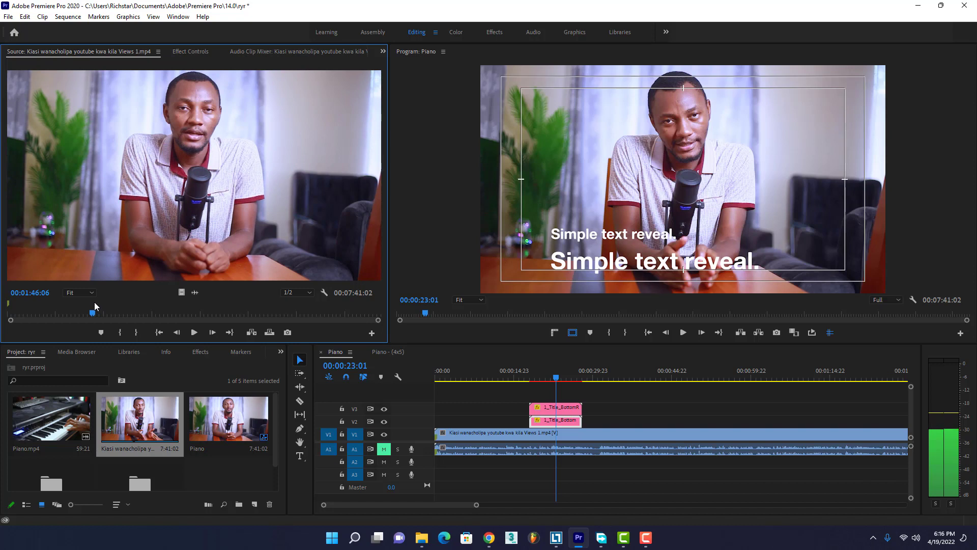
# - Export the 00:01:46:06 frame as a JPEG to the Desktop, import it into the project, and open it
pyautogui.click(288, 332)
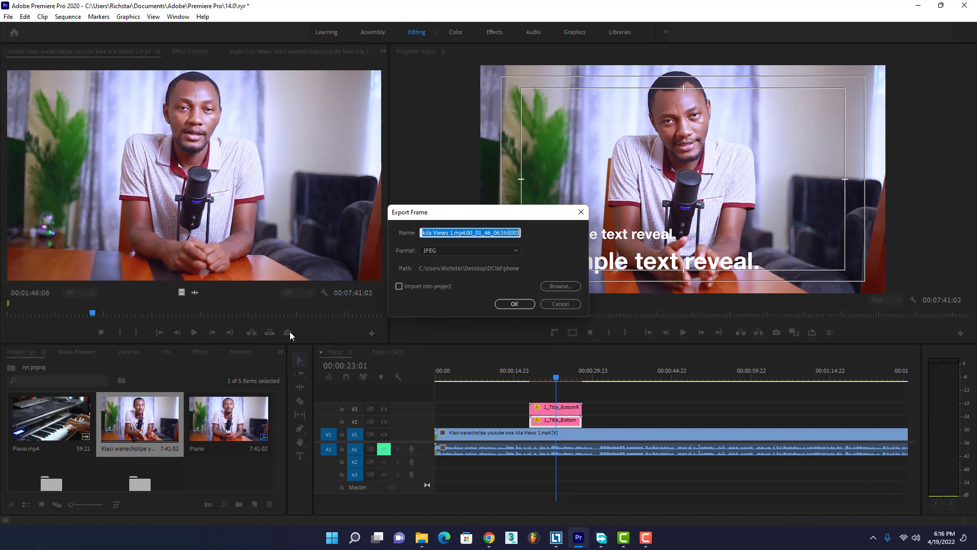
pyautogui.click(494, 249)
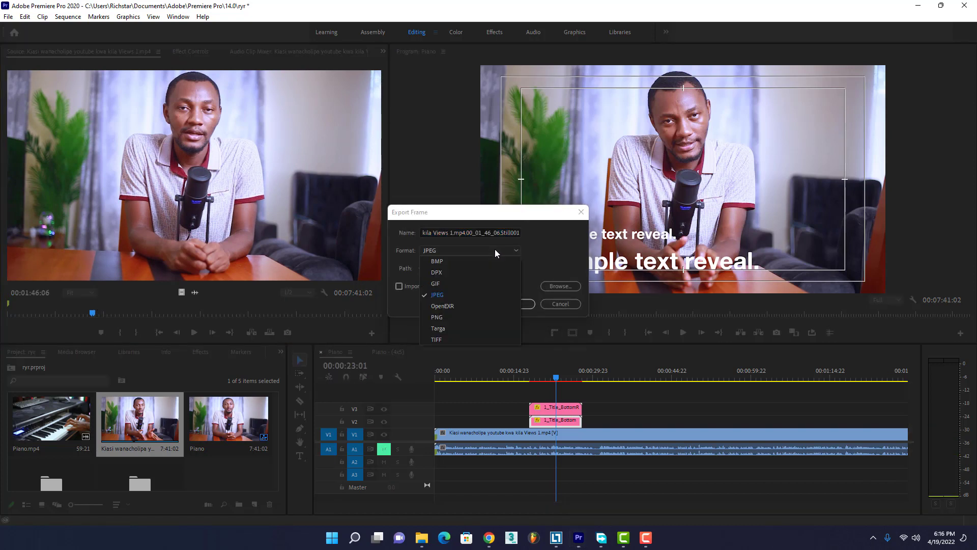
pyautogui.click(495, 249)
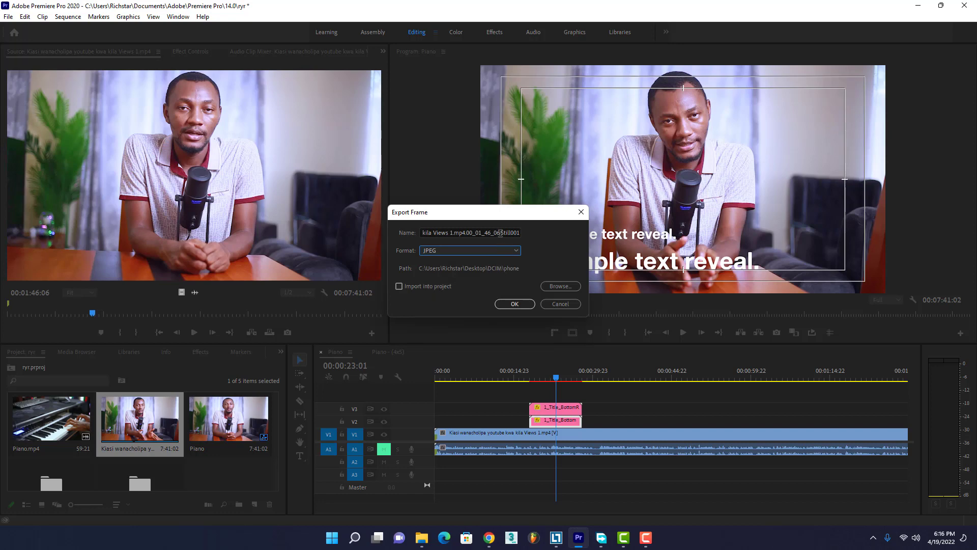
pyautogui.click(450, 251)
pyautogui.click(393, 258)
pyautogui.click(561, 286)
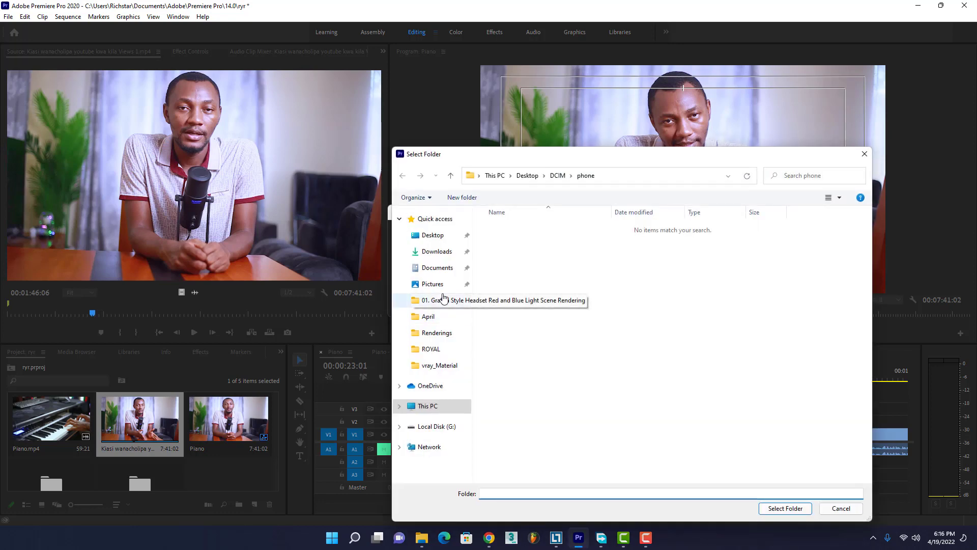
pyautogui.click(432, 235)
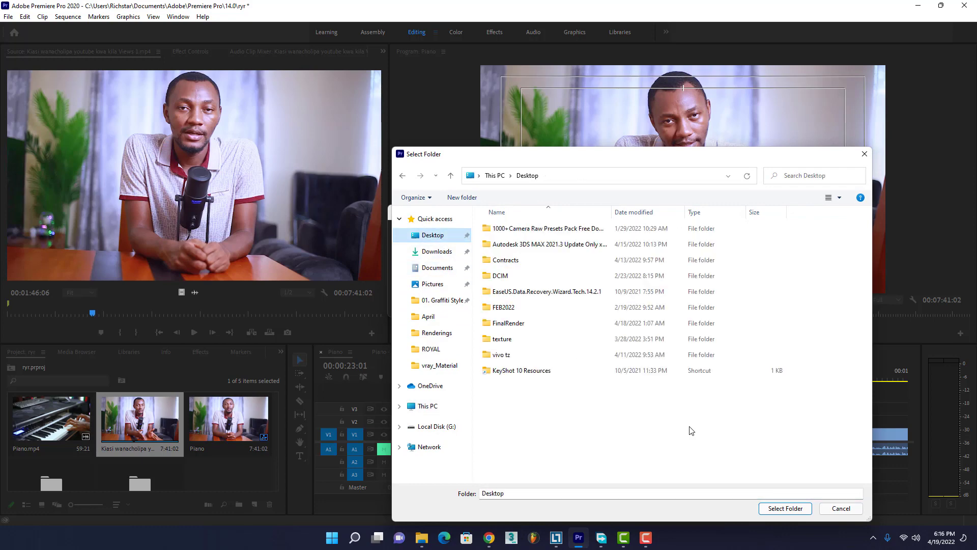
pyautogui.click(776, 509)
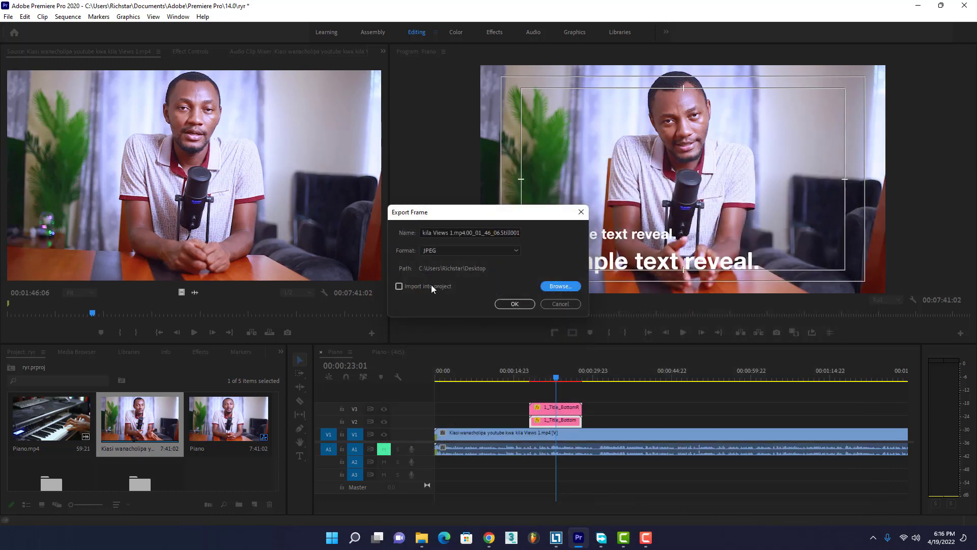
pyautogui.click(432, 286)
pyautogui.click(514, 303)
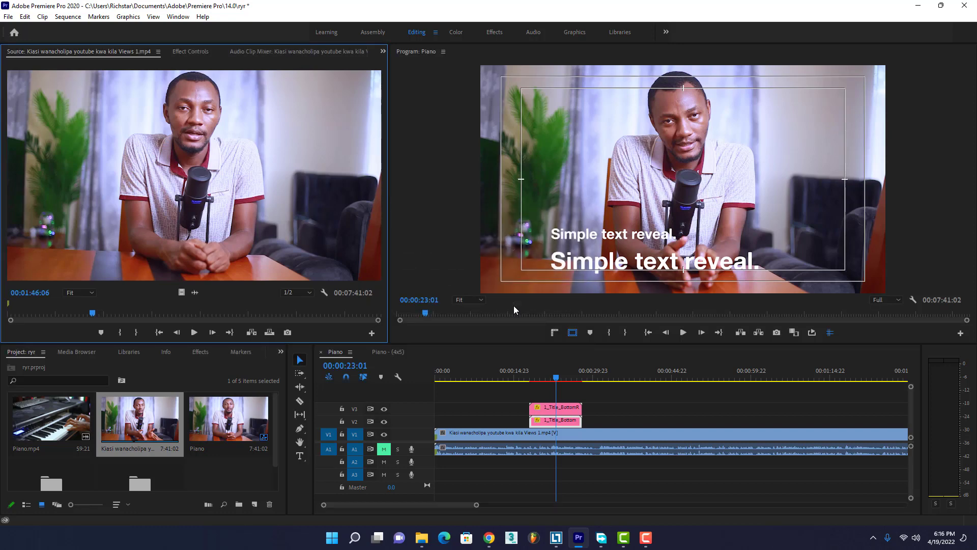
pyautogui.doubleClick(231, 455)
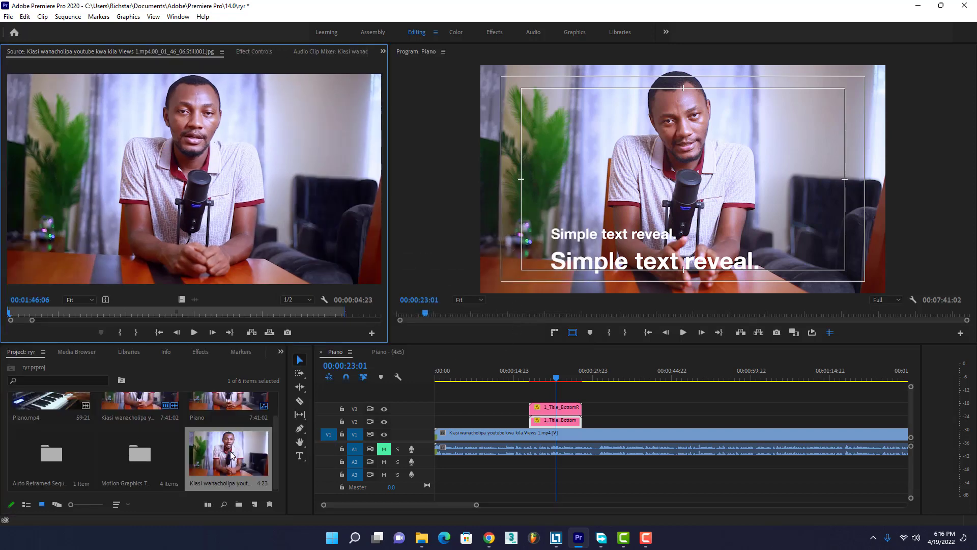
# - Open the imported still with Edit in Adobe Photoshop, then minimise Photoshop
pyautogui.rightClick(235, 450)
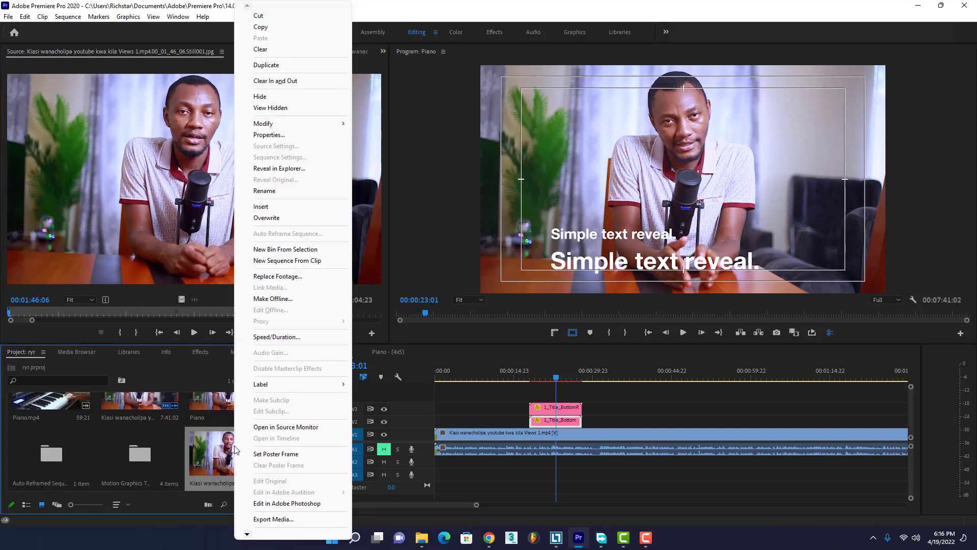
pyautogui.click(295, 504)
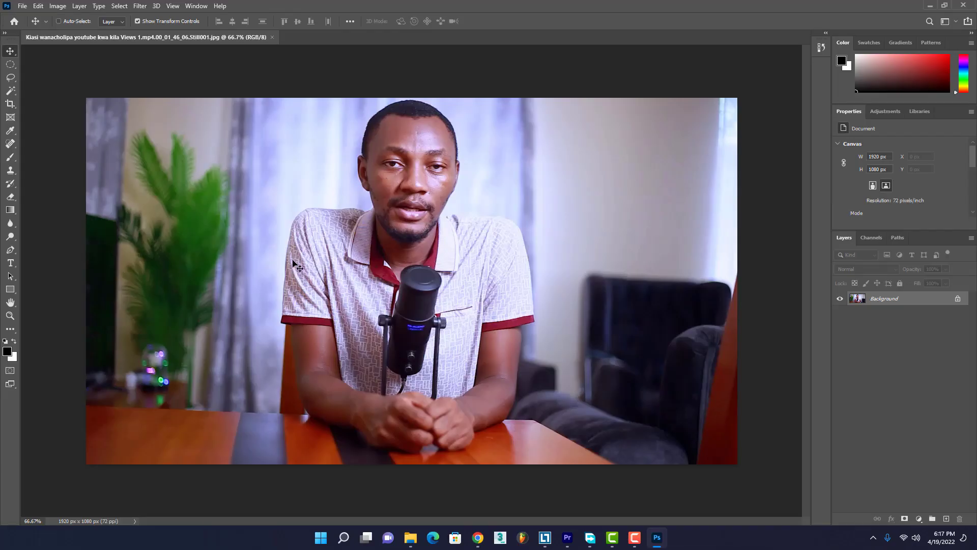
pyautogui.click(656, 538)
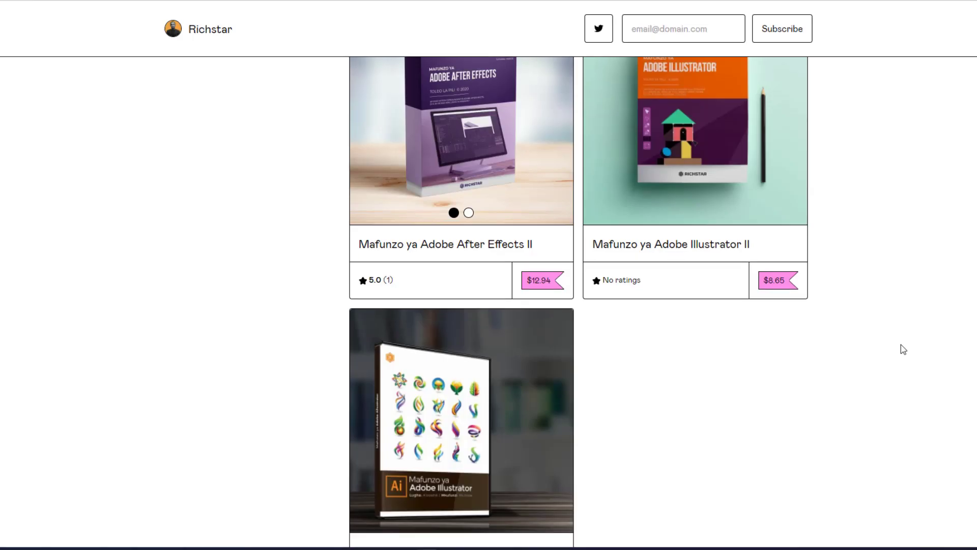
# - Scroll through the Gumroad store's Adobe course product cards
pyautogui.scroll(-3, 904, 349)
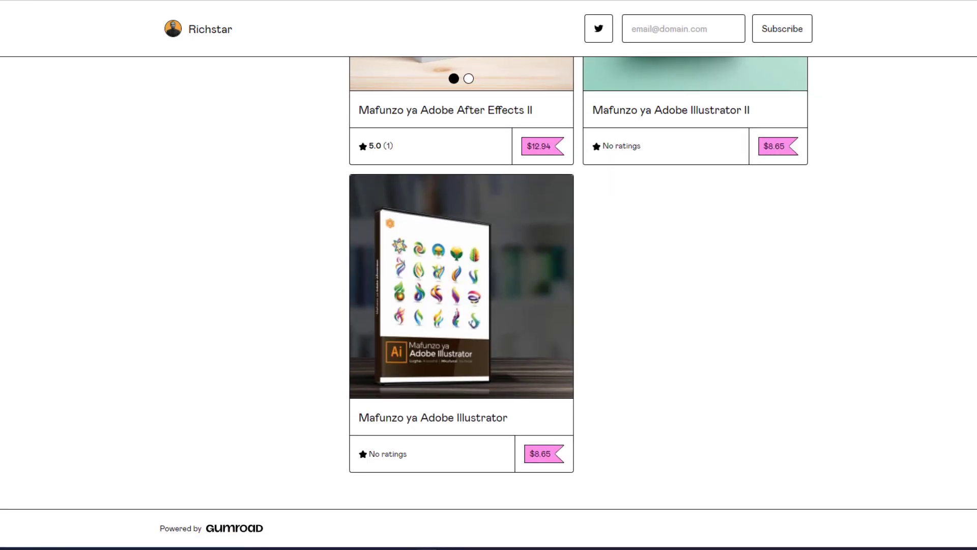
pyautogui.scroll(4, 488, 300)
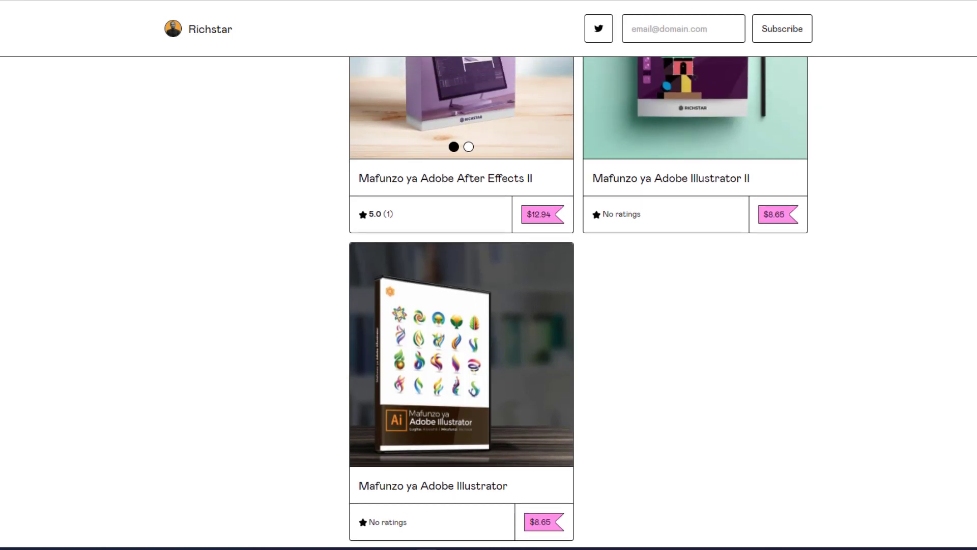